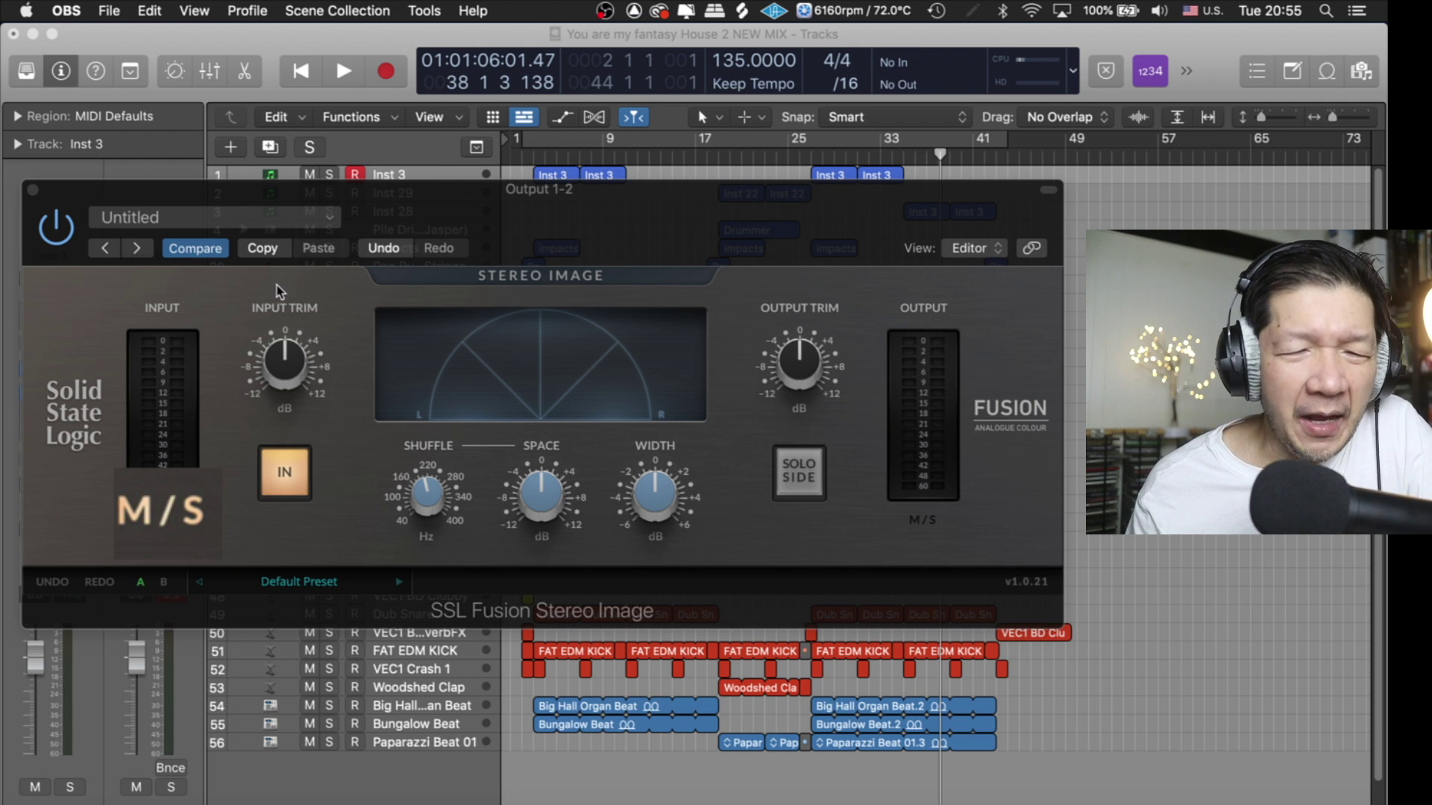
- Toggle the Stereo Image plug-in's IN switch repeatedly to compare processed and bypassed states, finishing with the effect bypassed
left_click(285, 495)
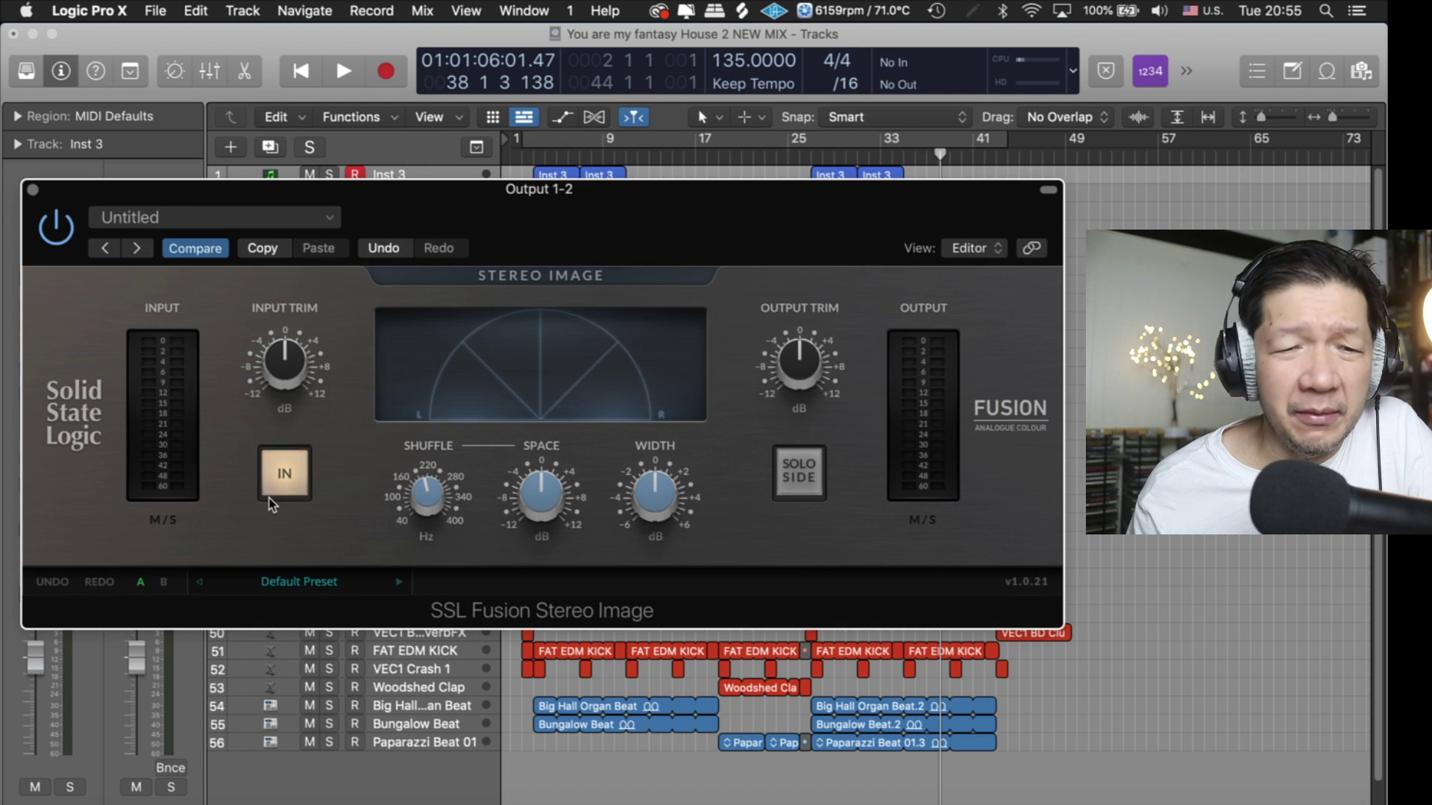
left_click(288, 500)
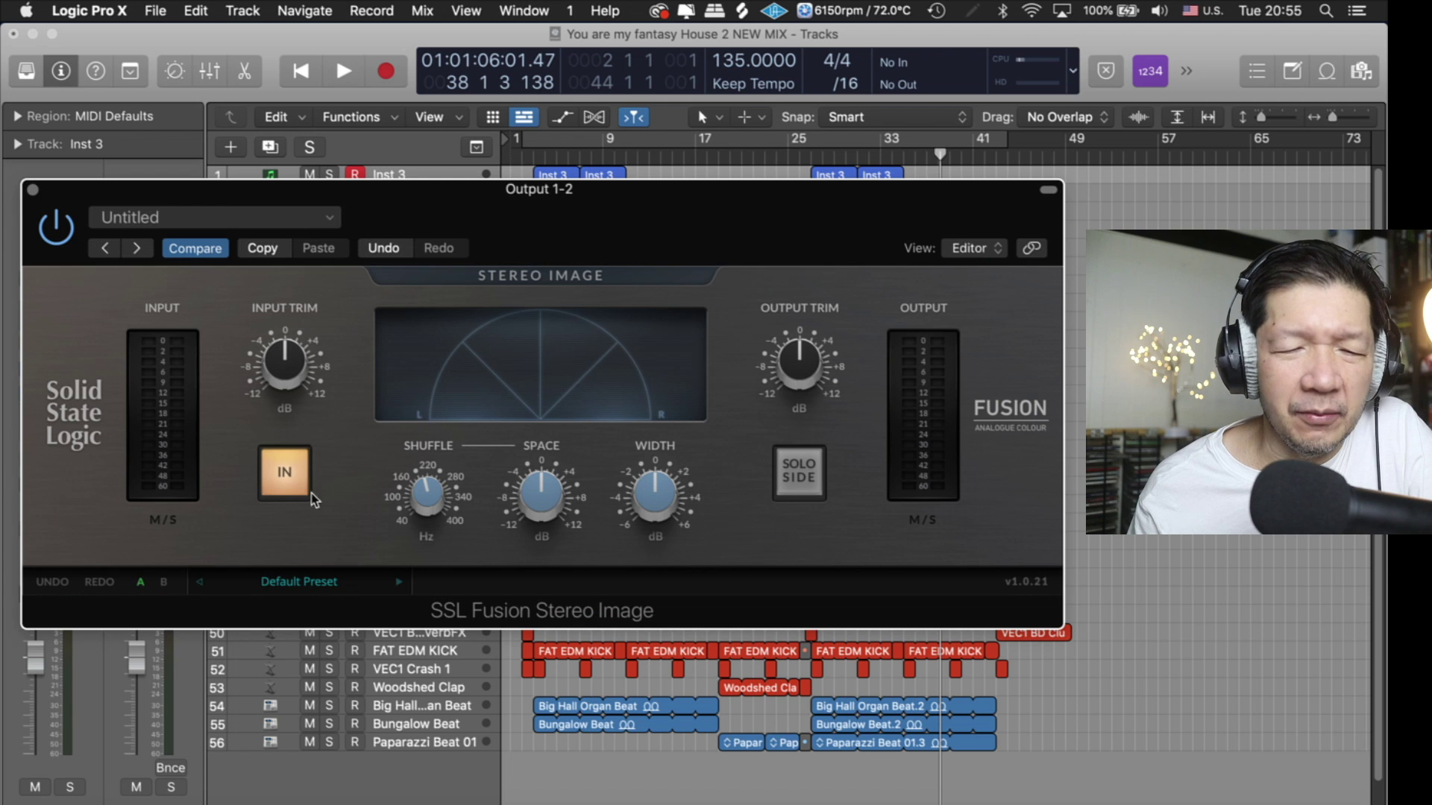
left_click(302, 479)
left_click(298, 478)
left_click(296, 477)
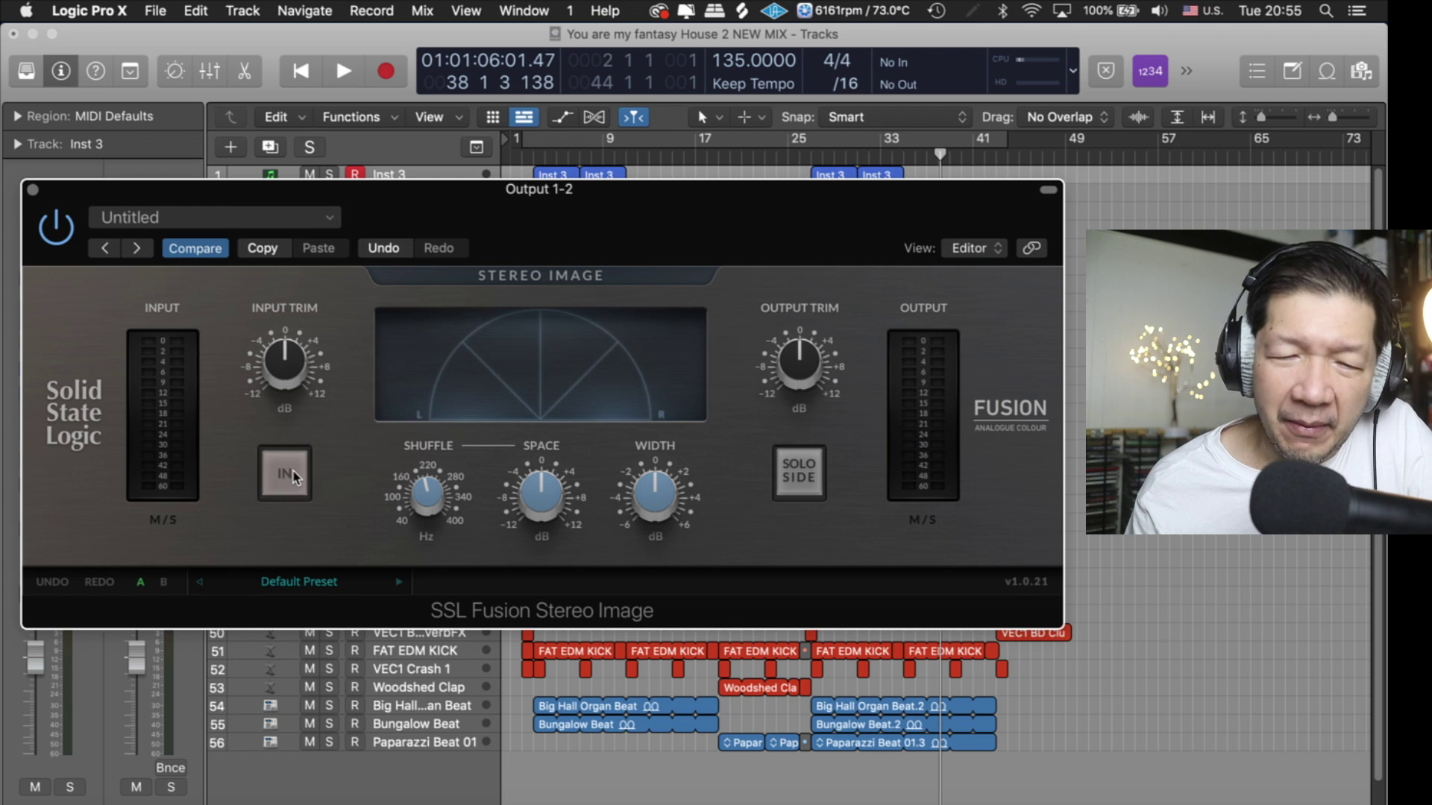
left_click(296, 478)
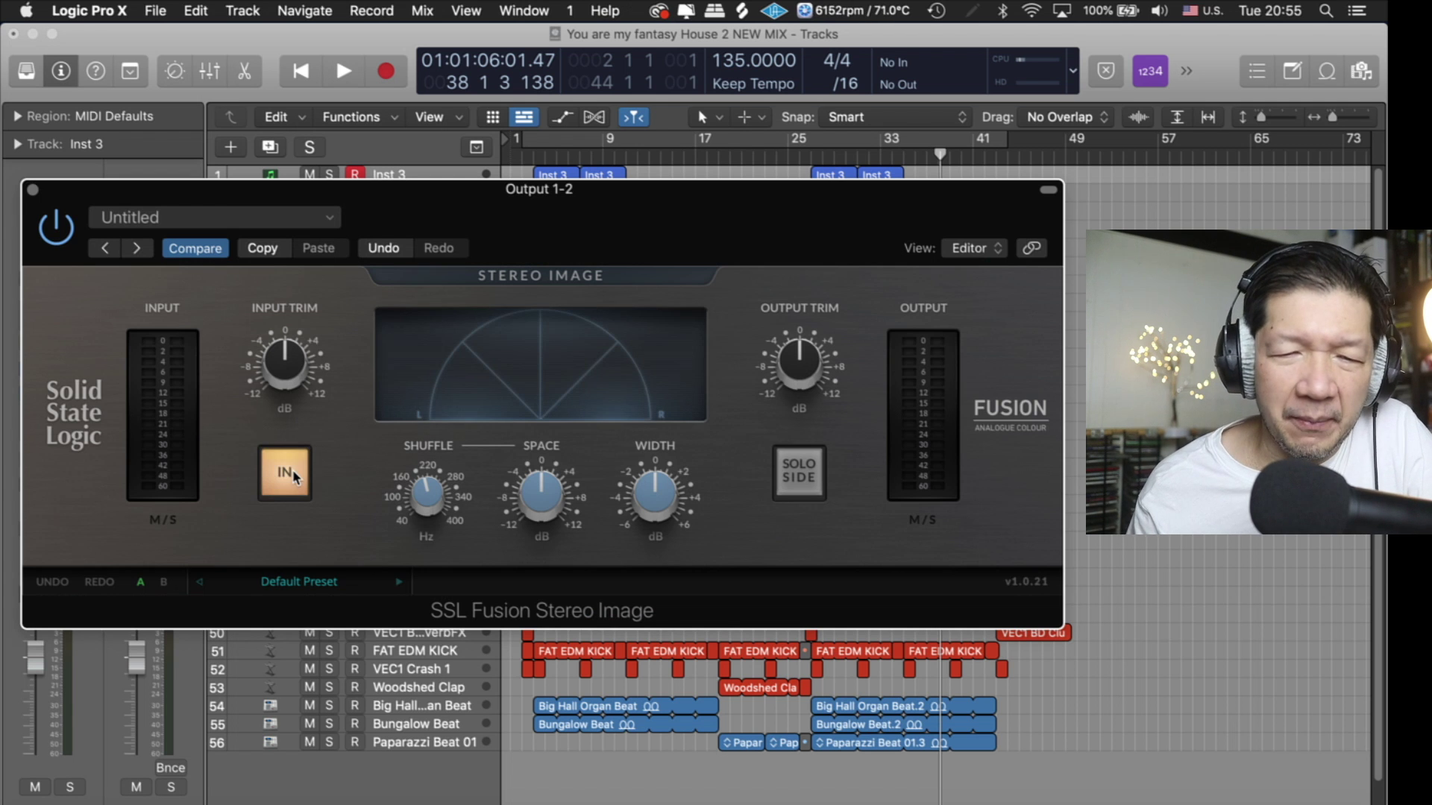
left_click(296, 478)
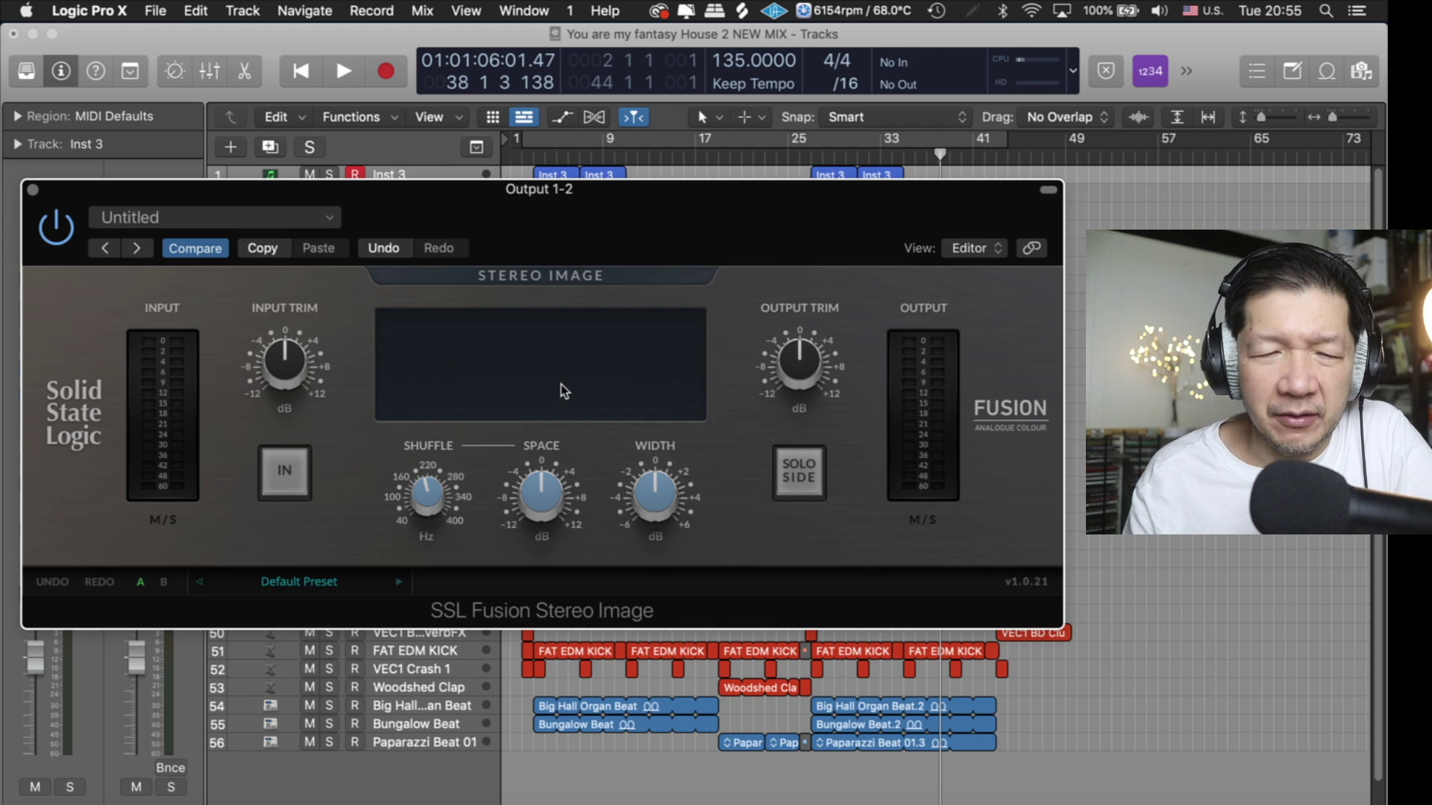
- Inspect the Shuffle, Space, Width and Output Trim controls and the Solo Side switch of the Stereo Image plug-in
mouse_move(438, 494)
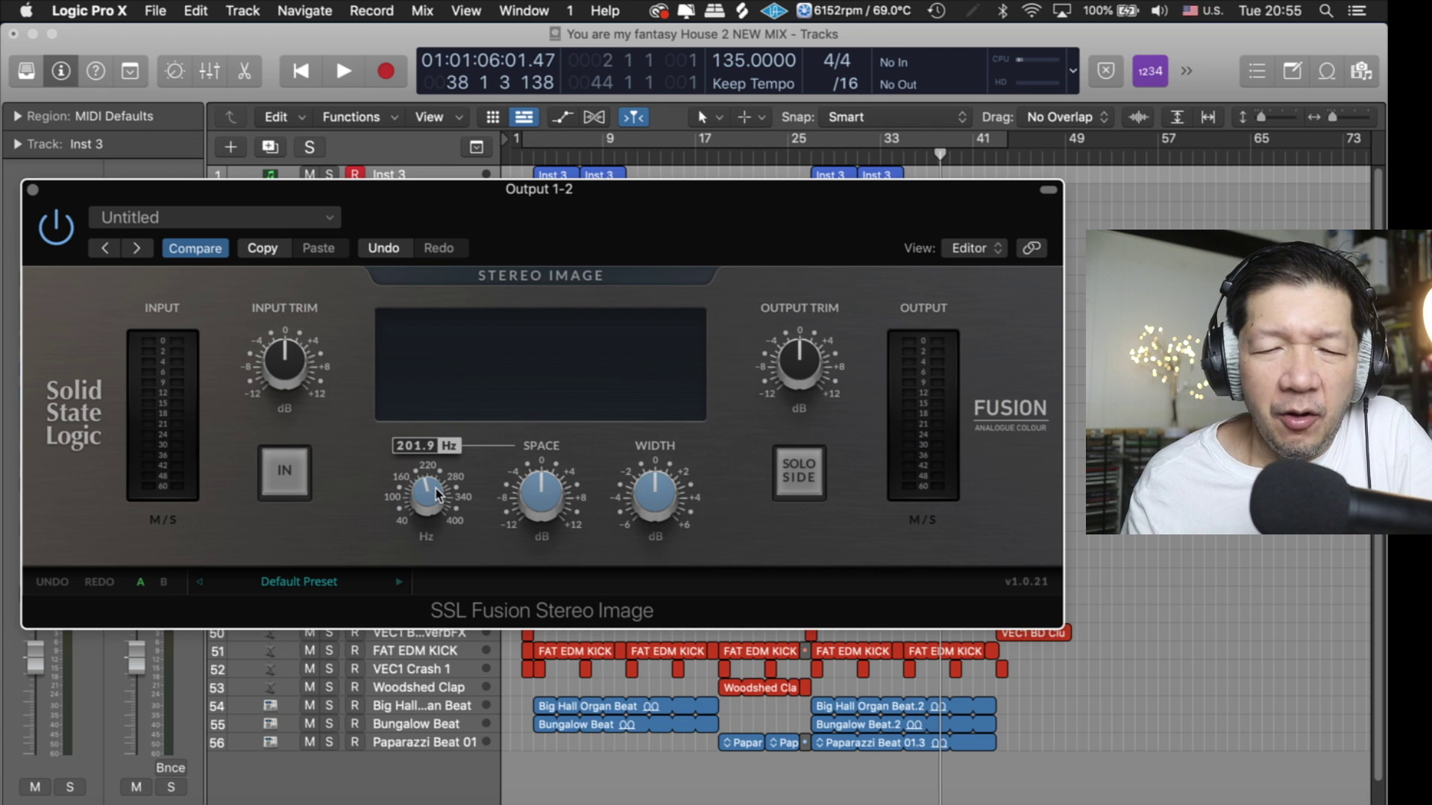
mouse_move(530, 447)
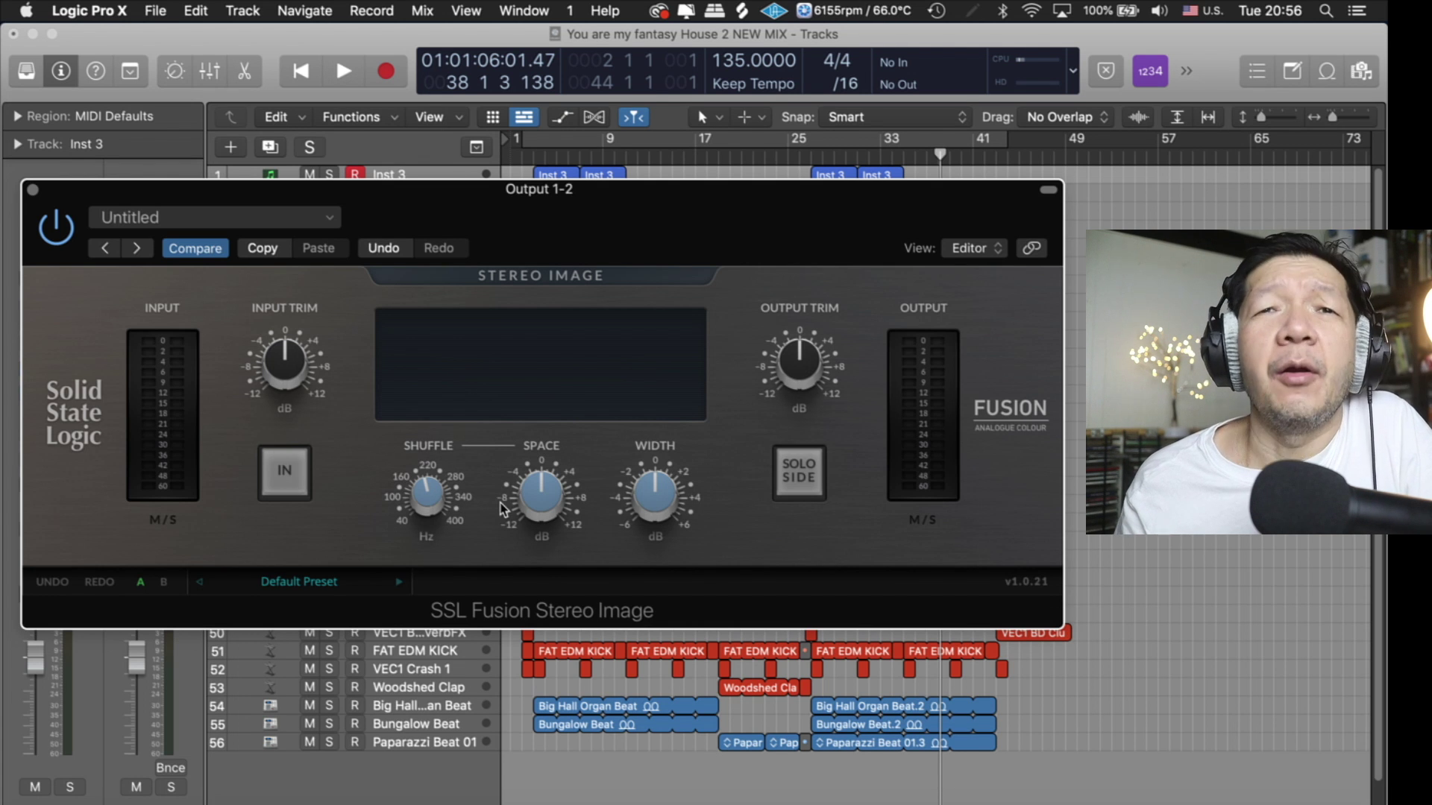
mouse_move(675, 490)
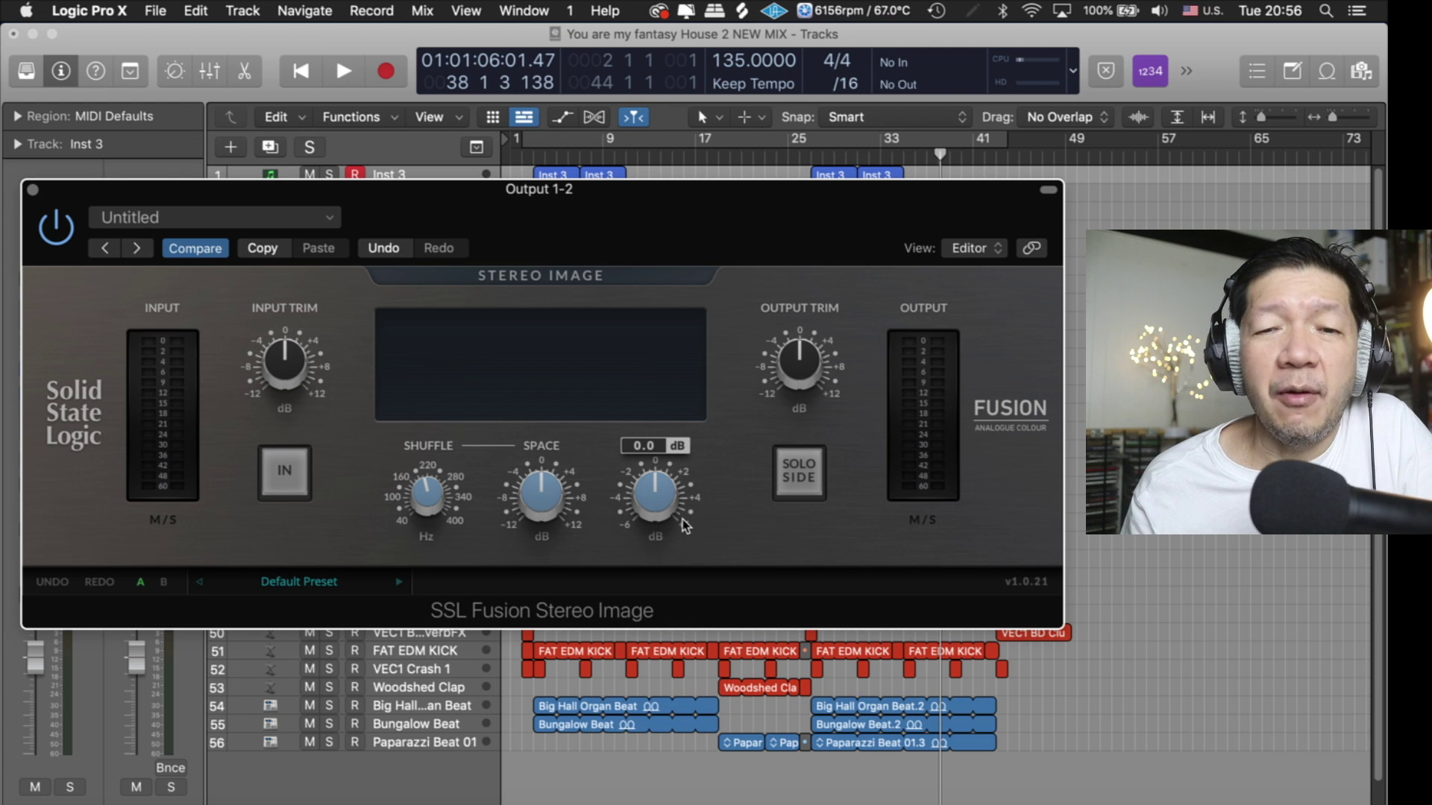
mouse_move(811, 351)
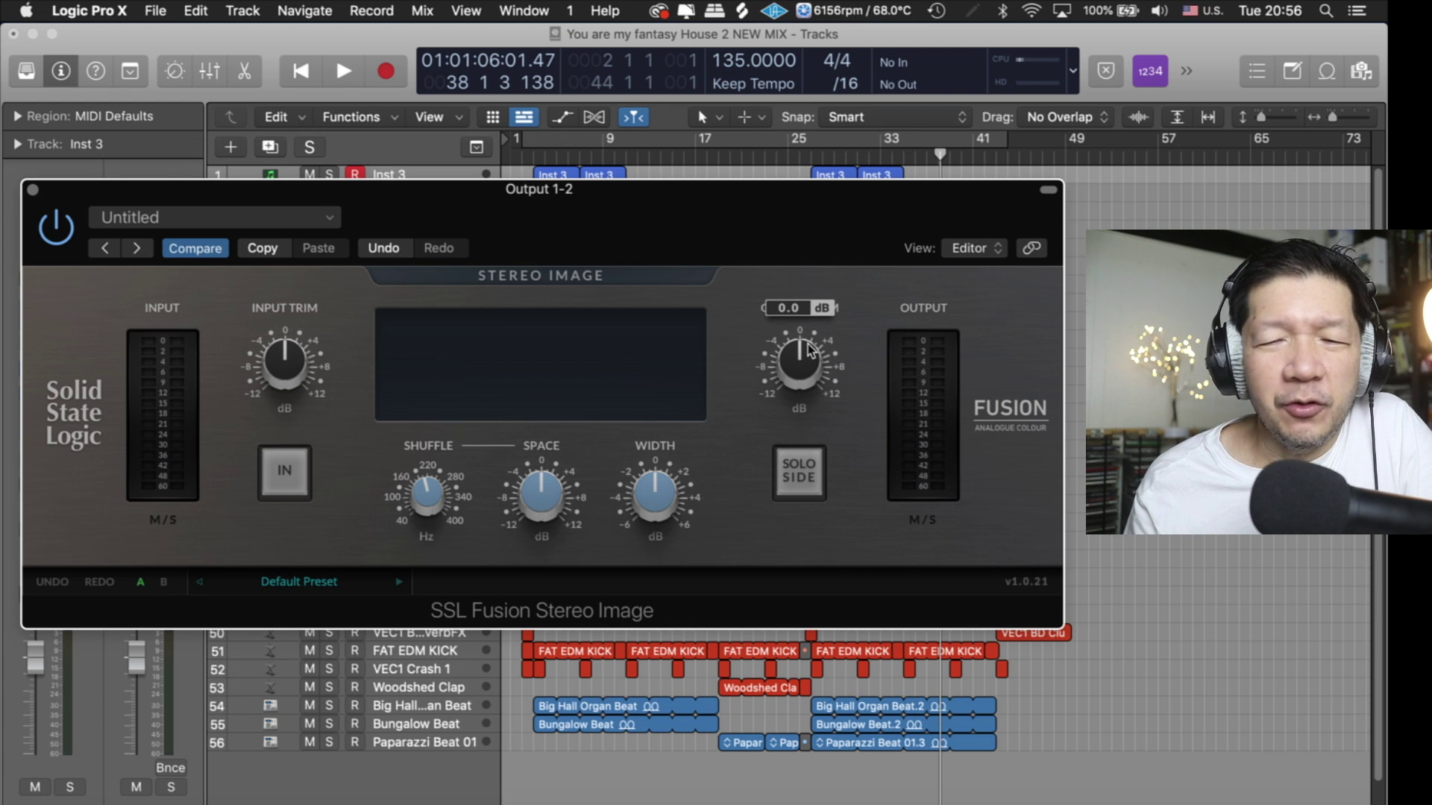
left_click(809, 488)
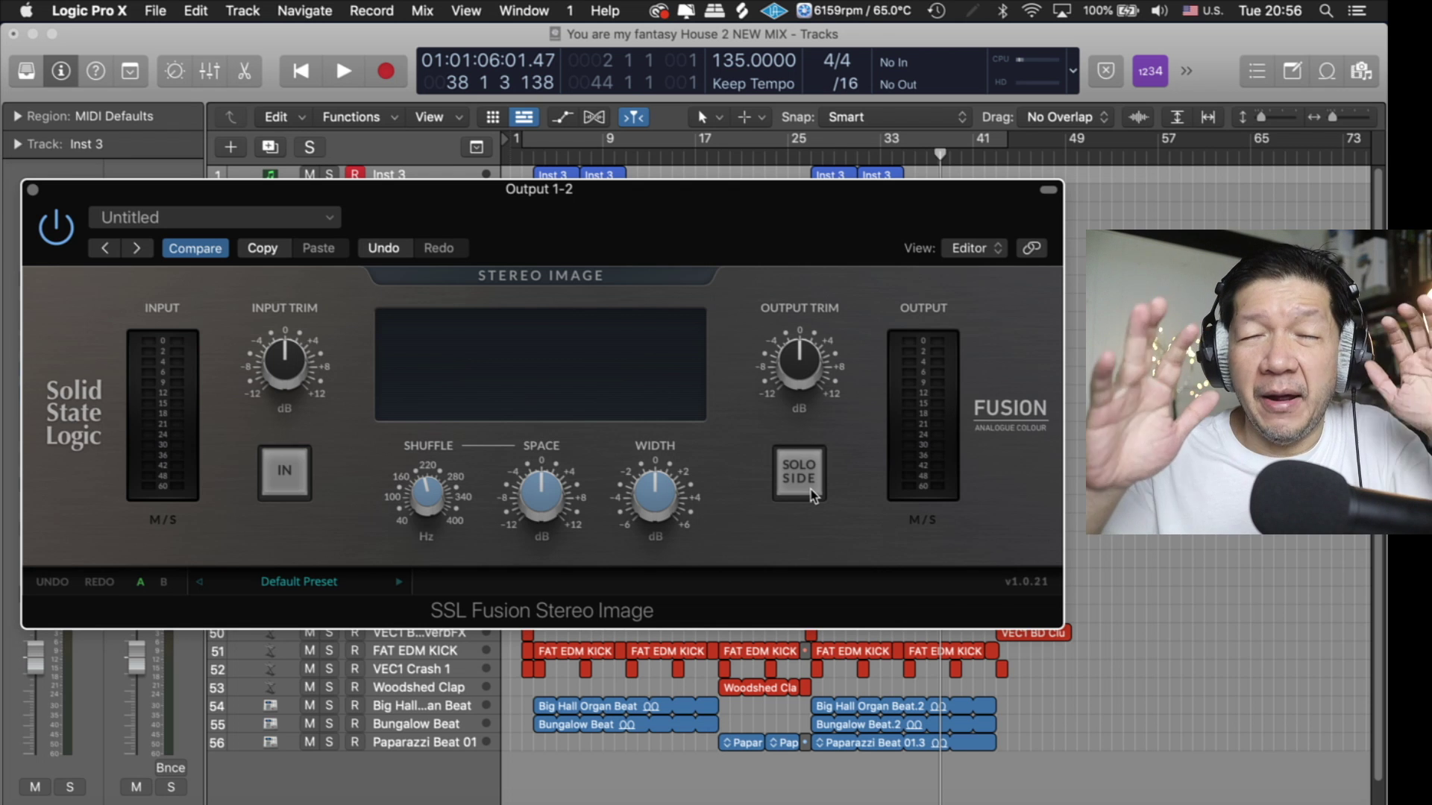
- Engage the Stereo Image effect and sweep Width to its extremes of 6.0 dB and -6.0 dB, ending at 0.2 dB
left_click(285, 474)
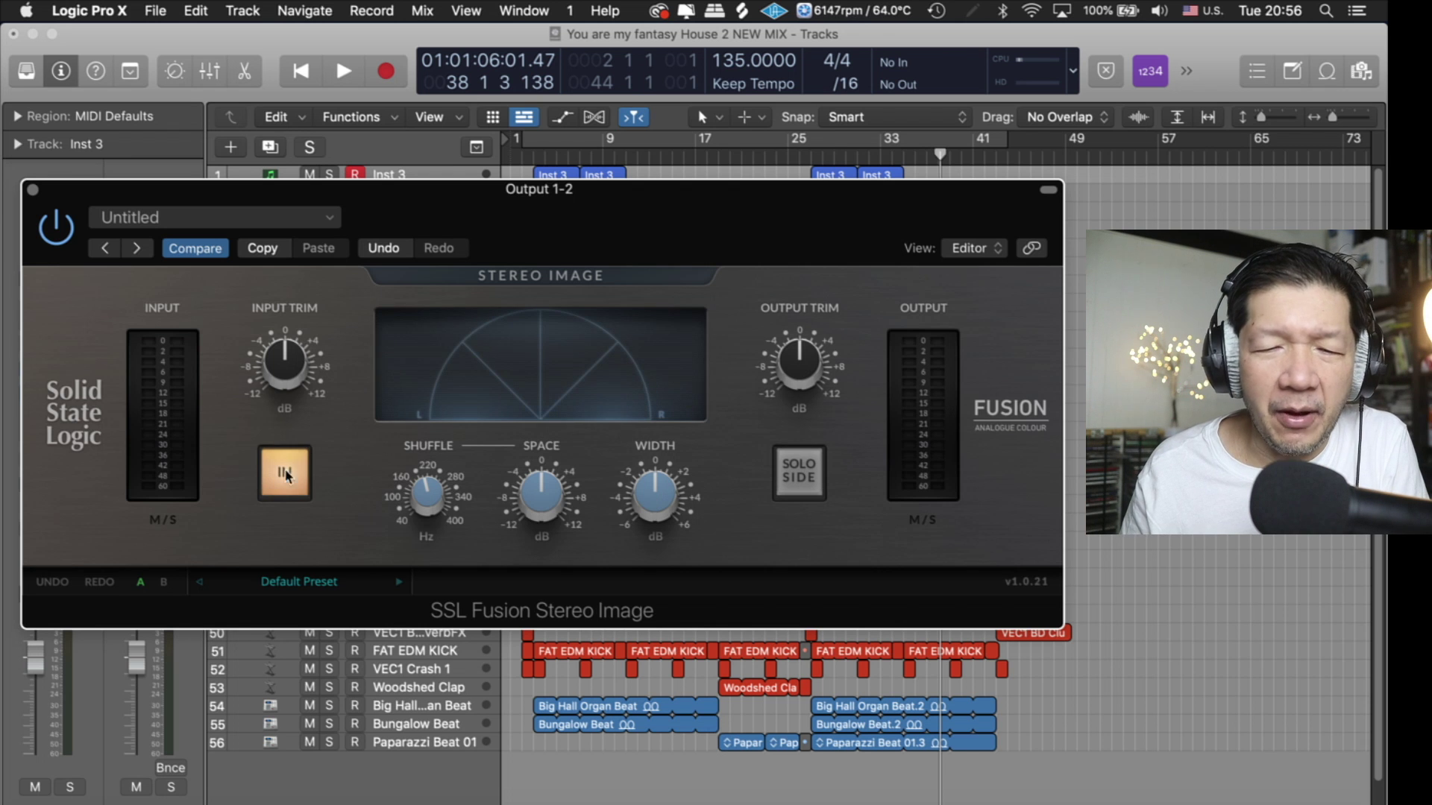
left_click_drag(650, 492, 723, 434)
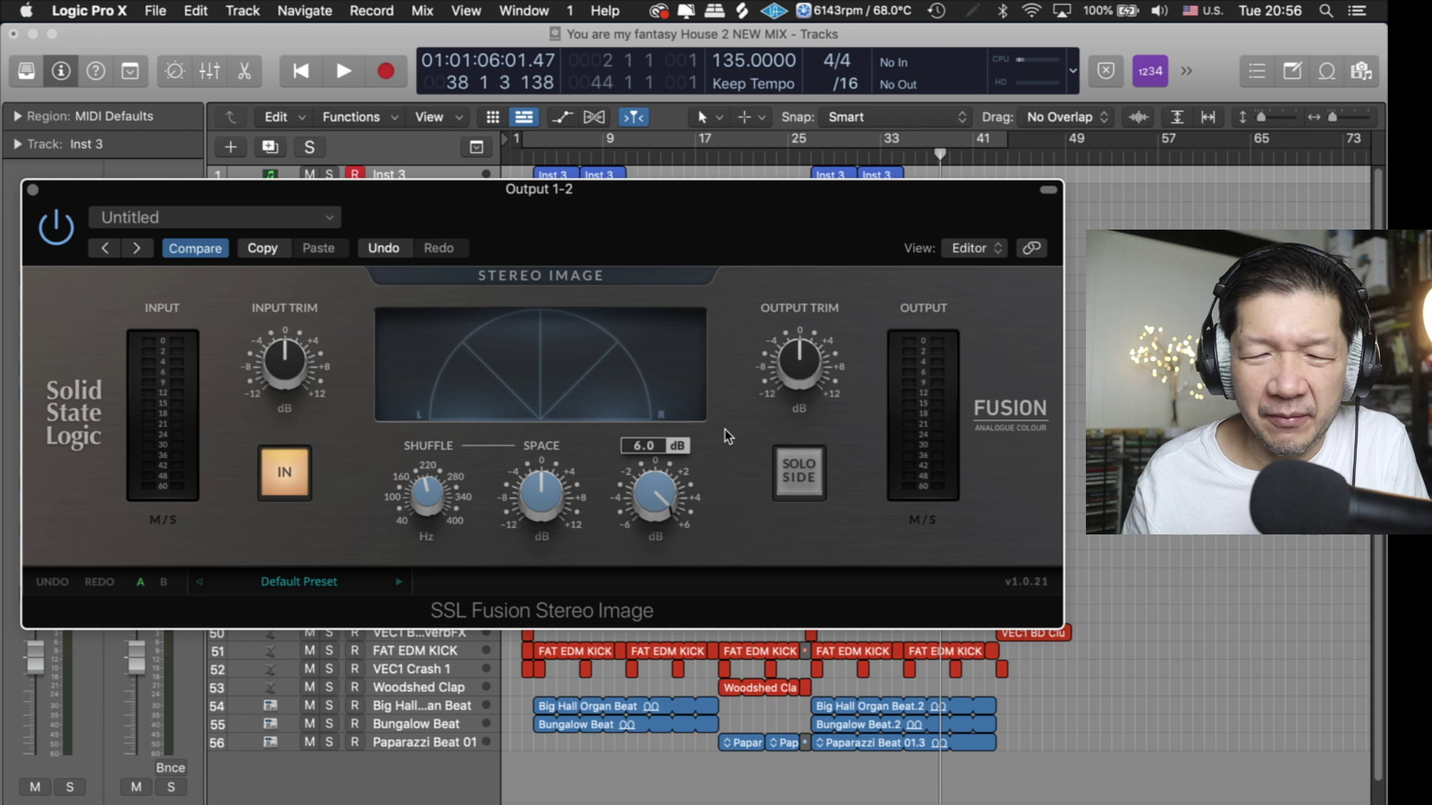
mouse_move(658, 498)
left_click_drag(659, 498, 639, 597)
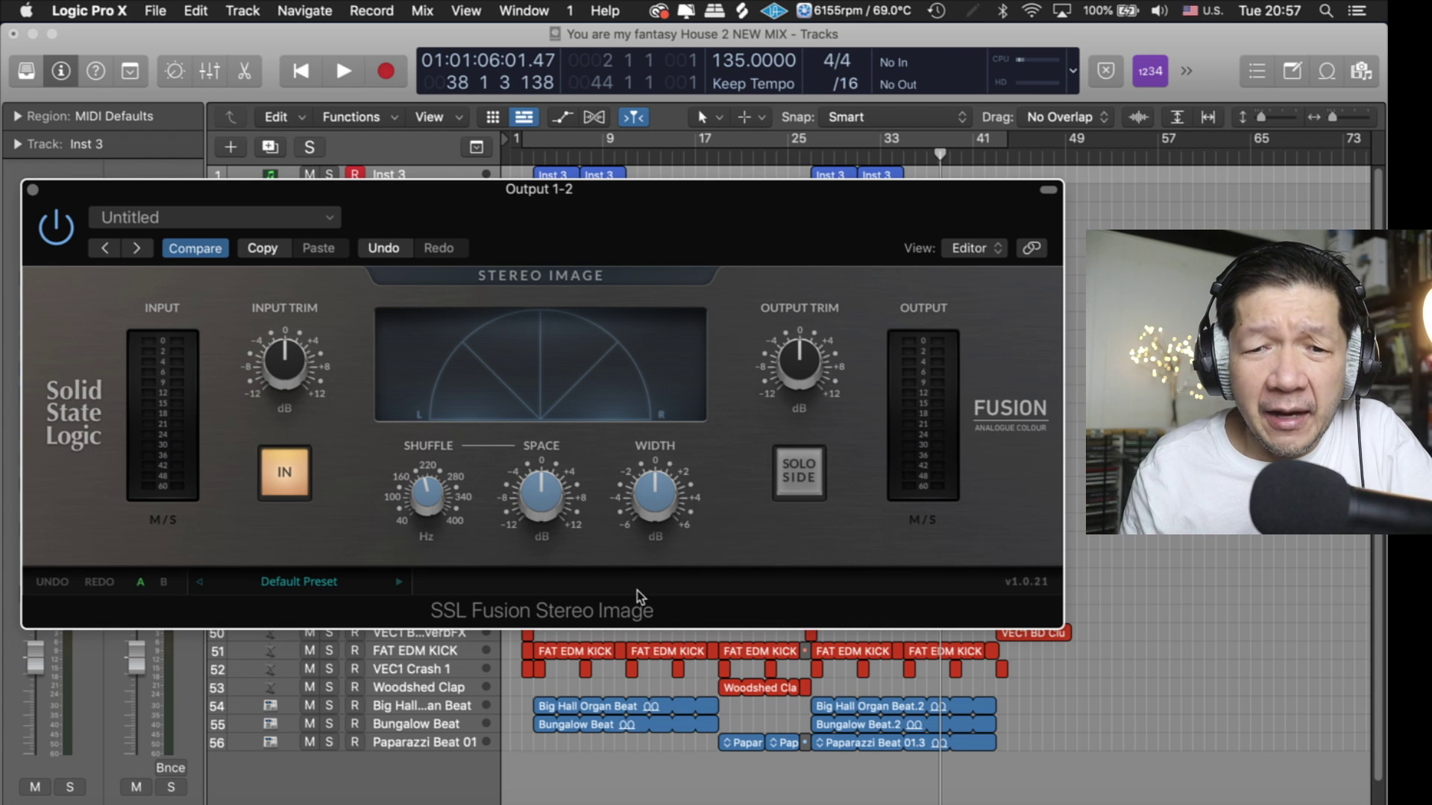
mouse_move(650, 522)
left_click_drag(674, 463, 709, 428)
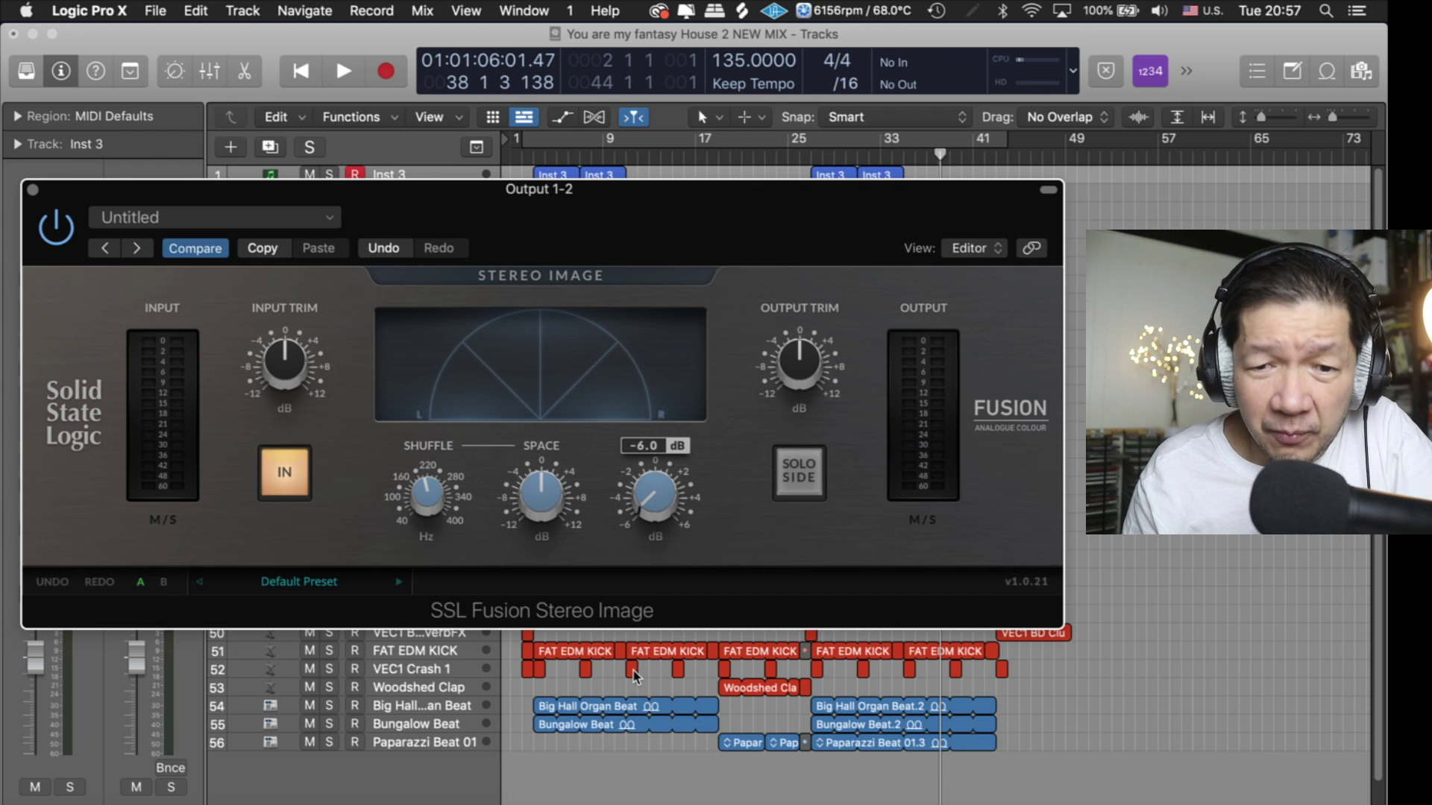
left_click_drag(646, 522, 647, 513)
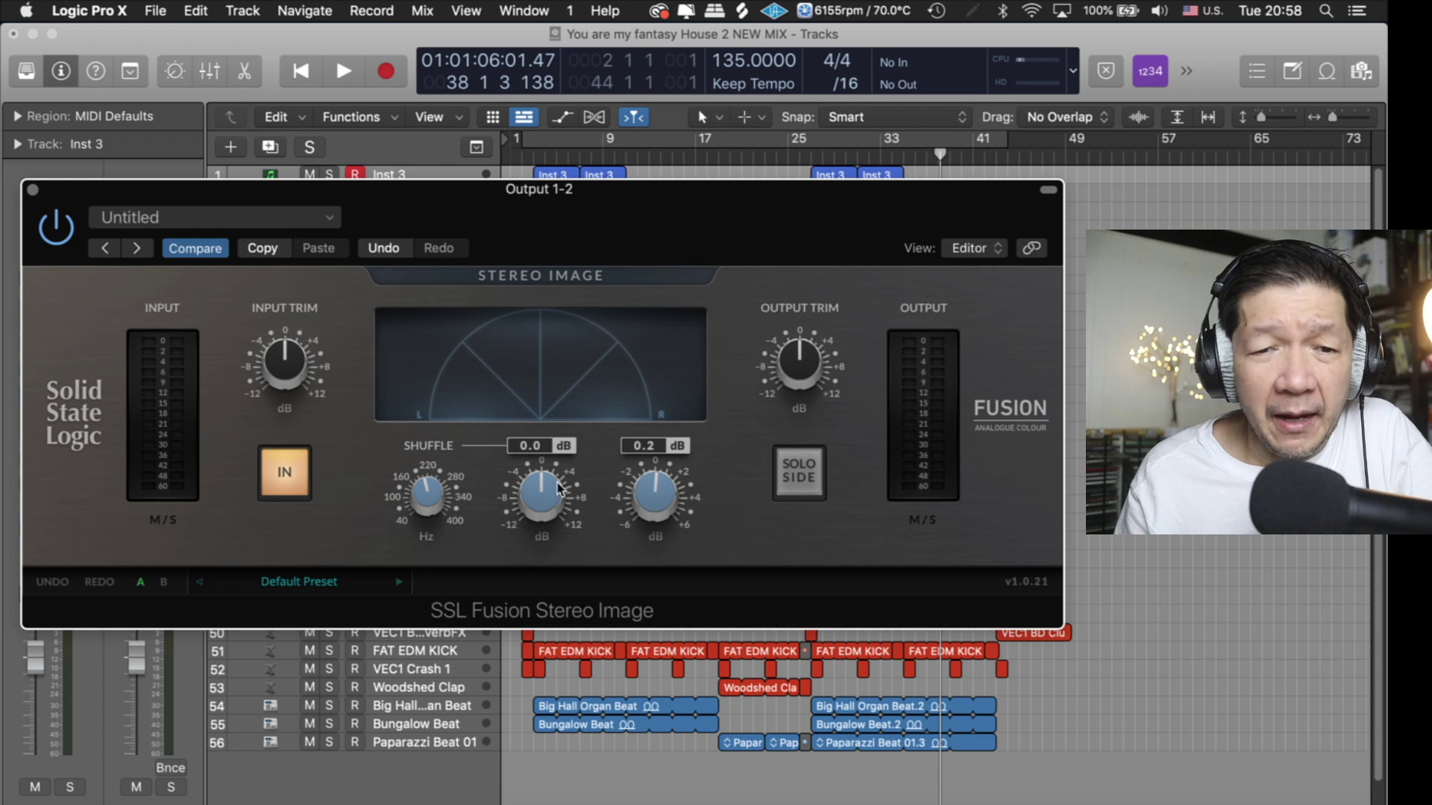
- Set Shuffle to 230.0 Hz and raise Space slightly above 0 dB
mouse_move(434, 486)
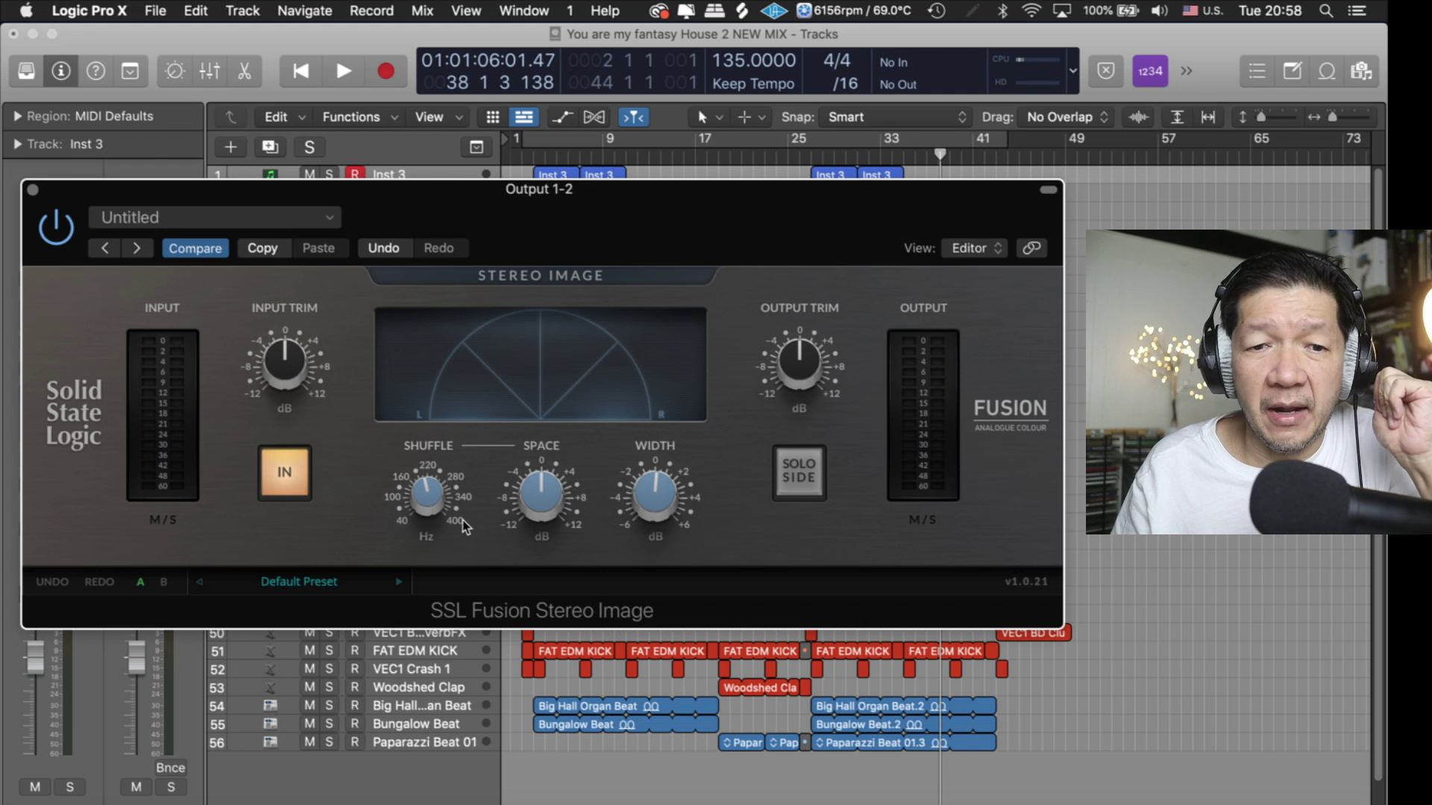
mouse_move(553, 515)
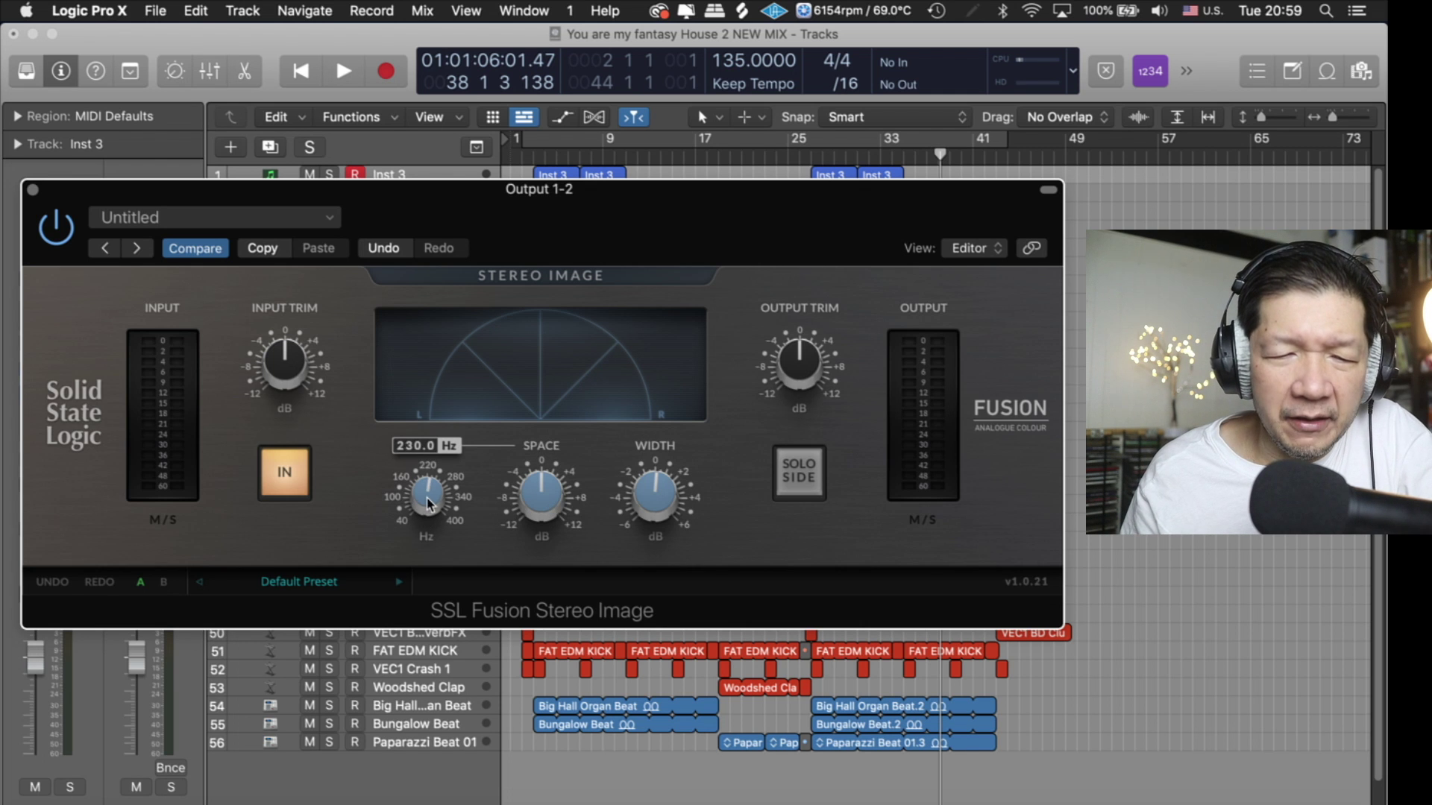
left_click_drag(544, 500, 548, 494)
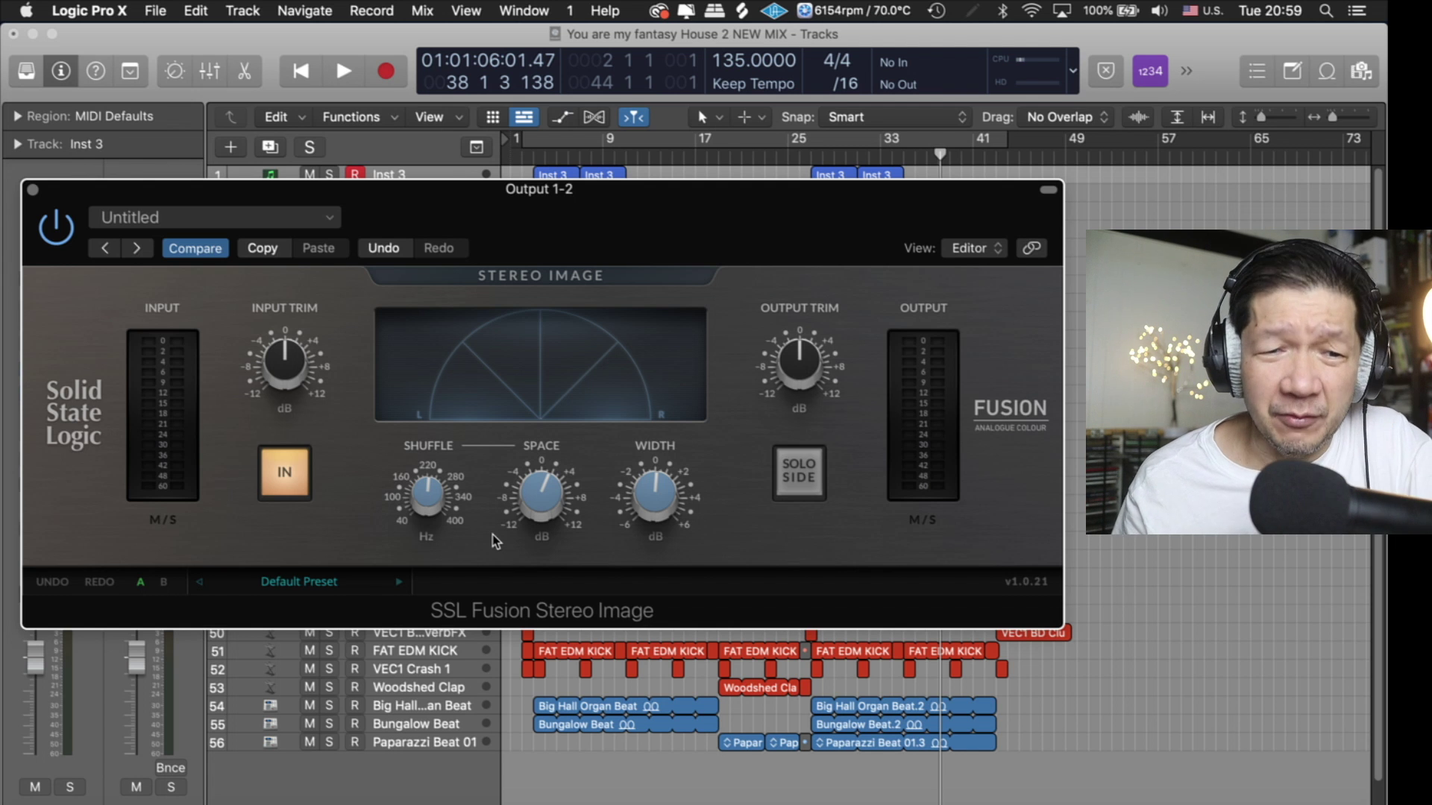
- Reposition the plug-in window and play the song while sweeping Width to 6.0 dB and down to -6 dB, returning it to 0 dB
left_click_drag(298, 190, 565, 366)
mouse_move(799, 680)
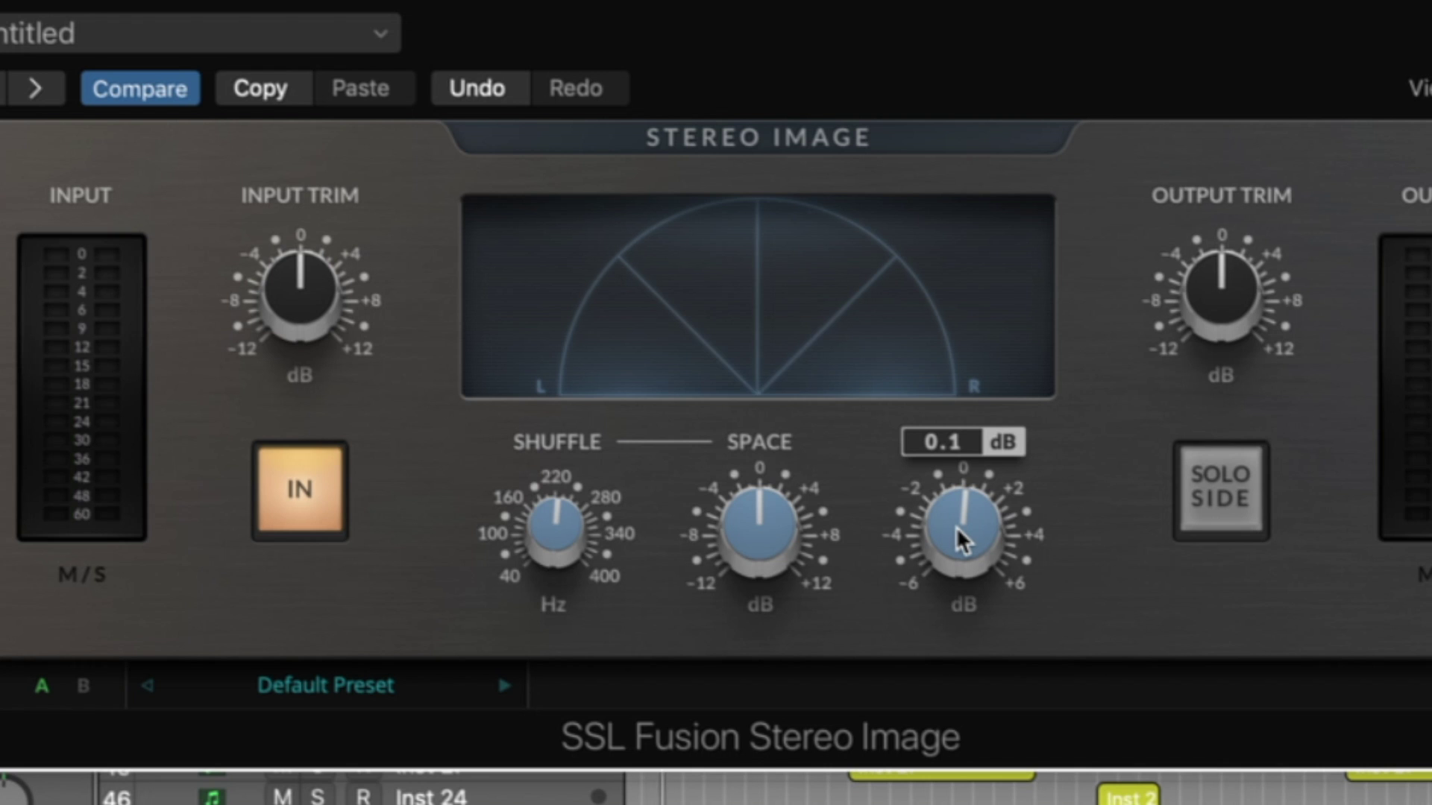
key("space")
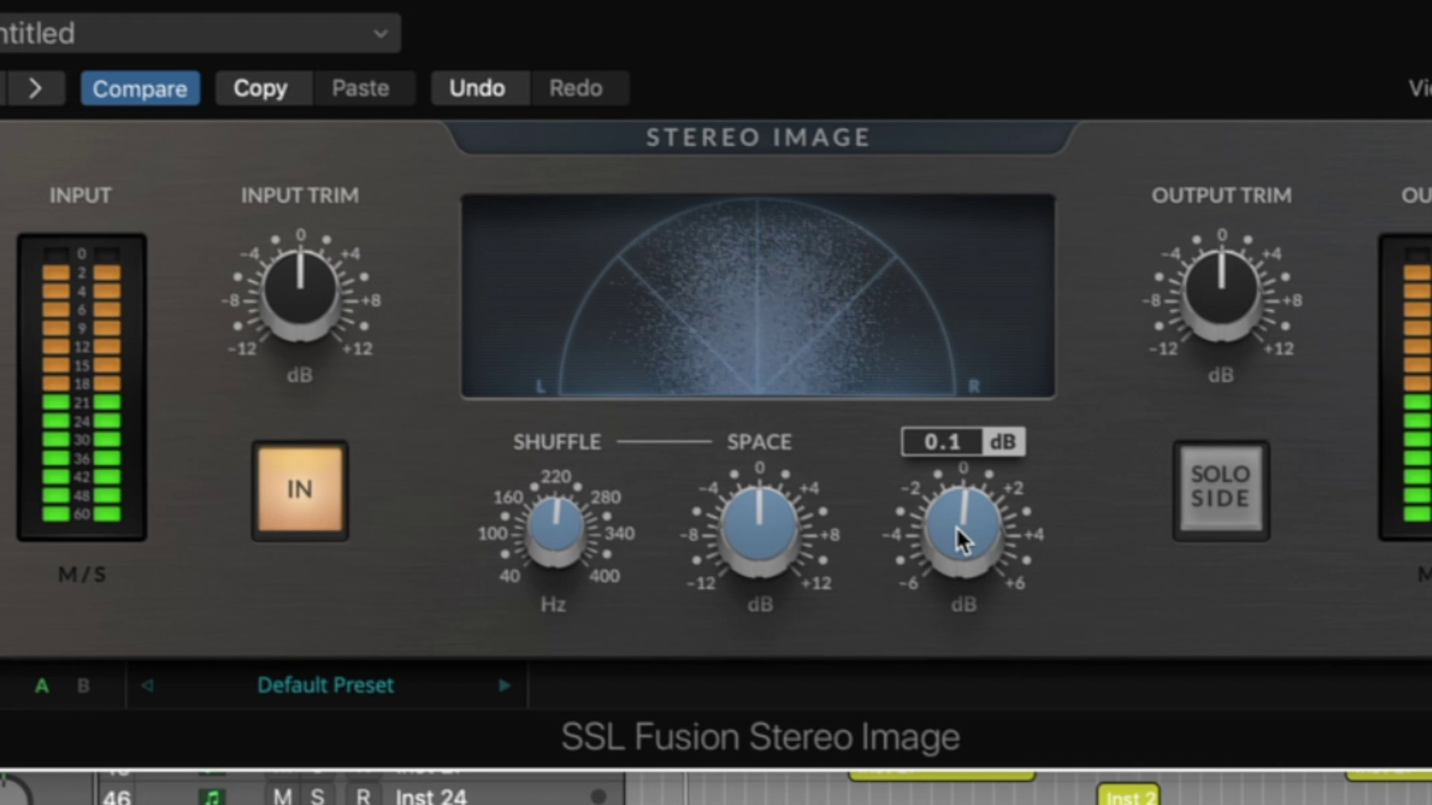
left_click_drag(956, 527, 1073, 426)
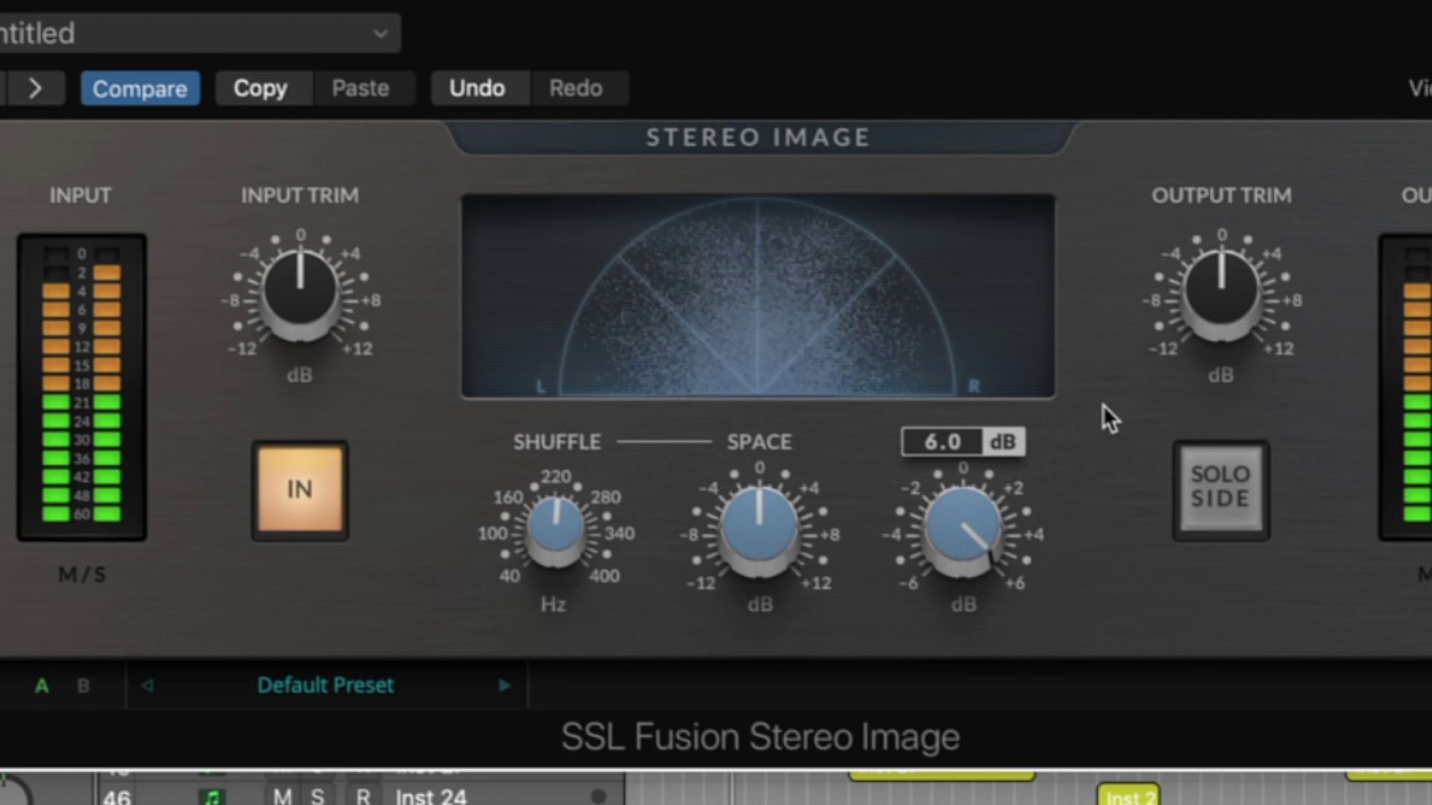
left_click_drag(1103, 402, 922, 804)
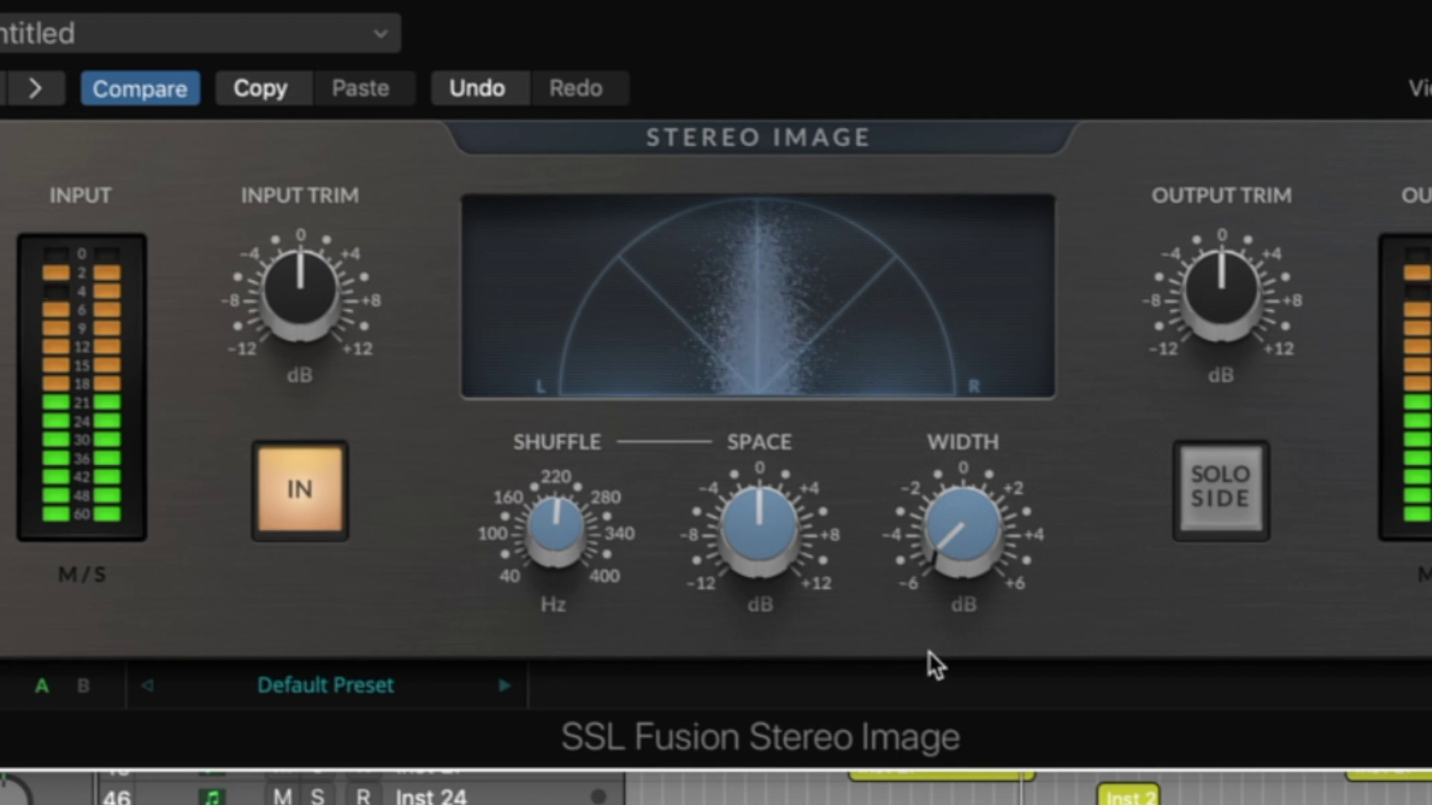
left_click_drag(954, 576, 1051, 454)
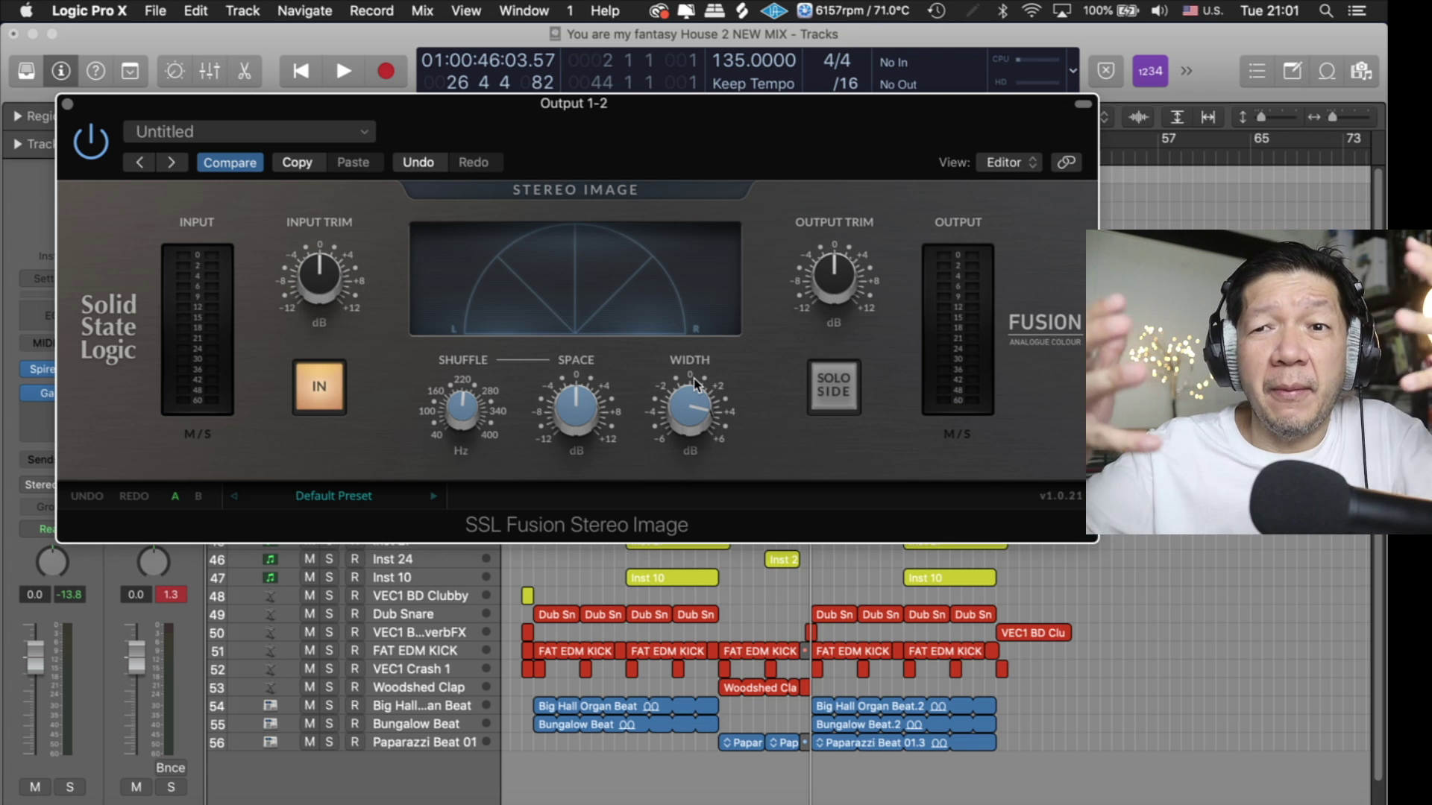
left_click_drag(694, 384, 695, 501)
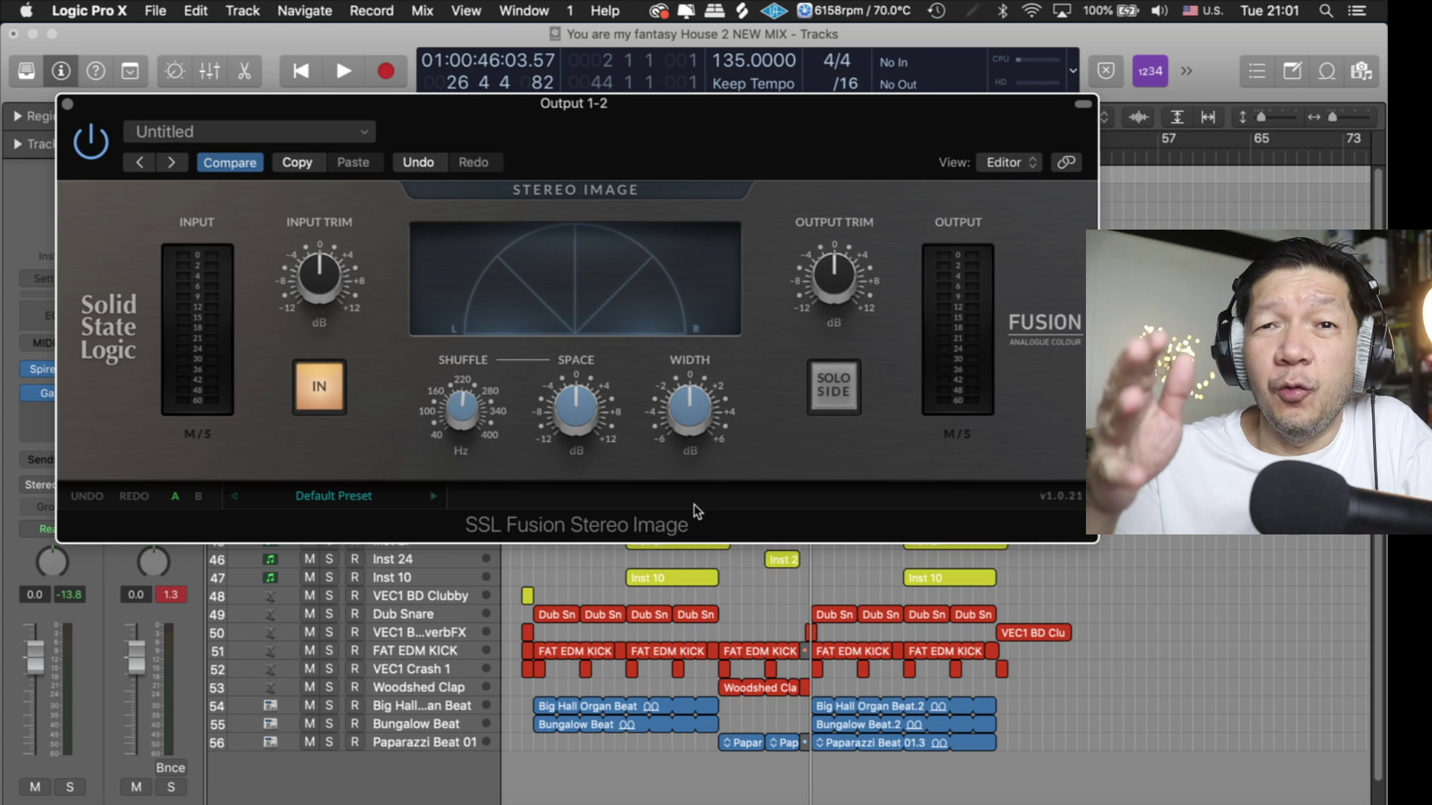
- Solo the side signal and play the song while varying Width around 0 dB, switching Solo Side off at the end
left_click(821, 389)
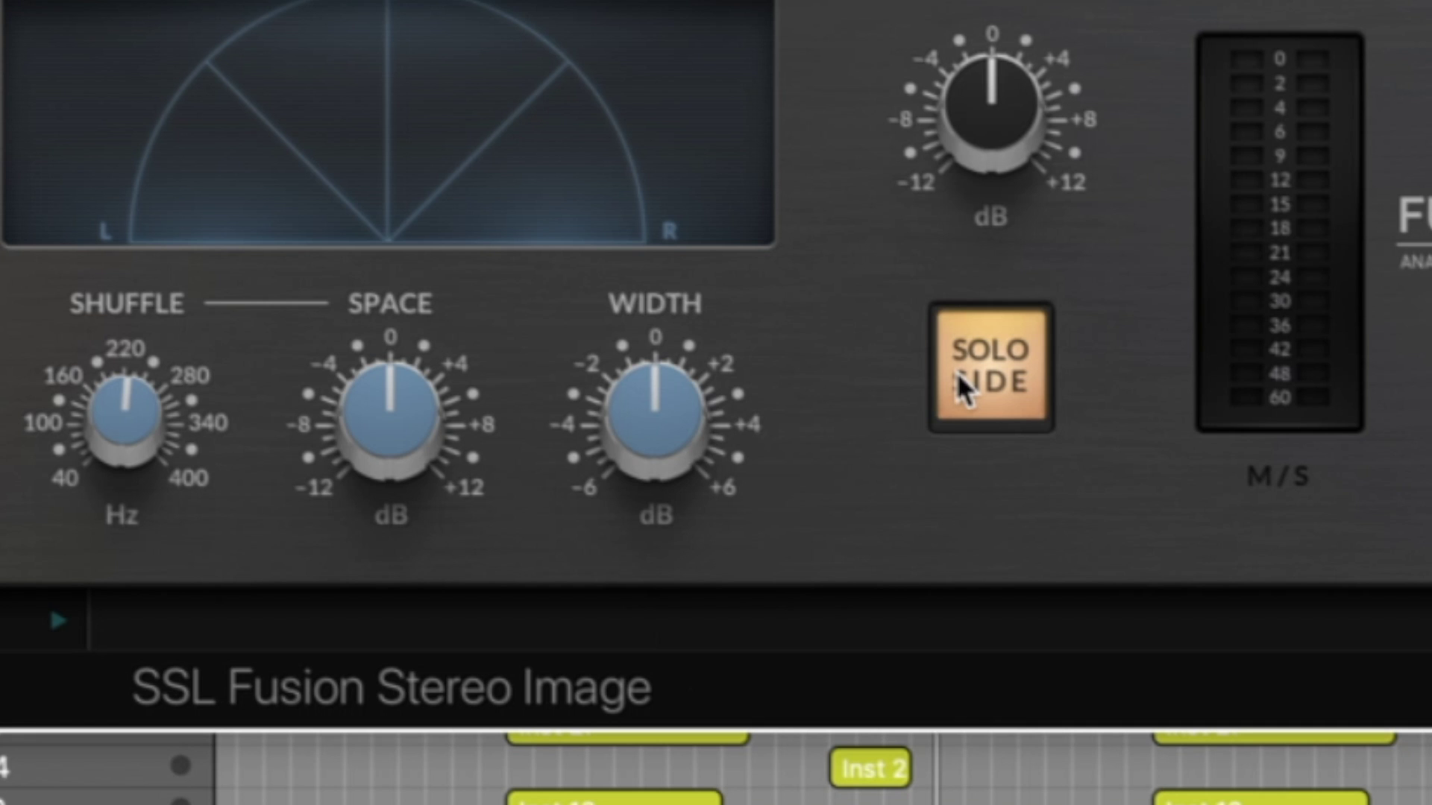
key("space")
mouse_move(663, 428)
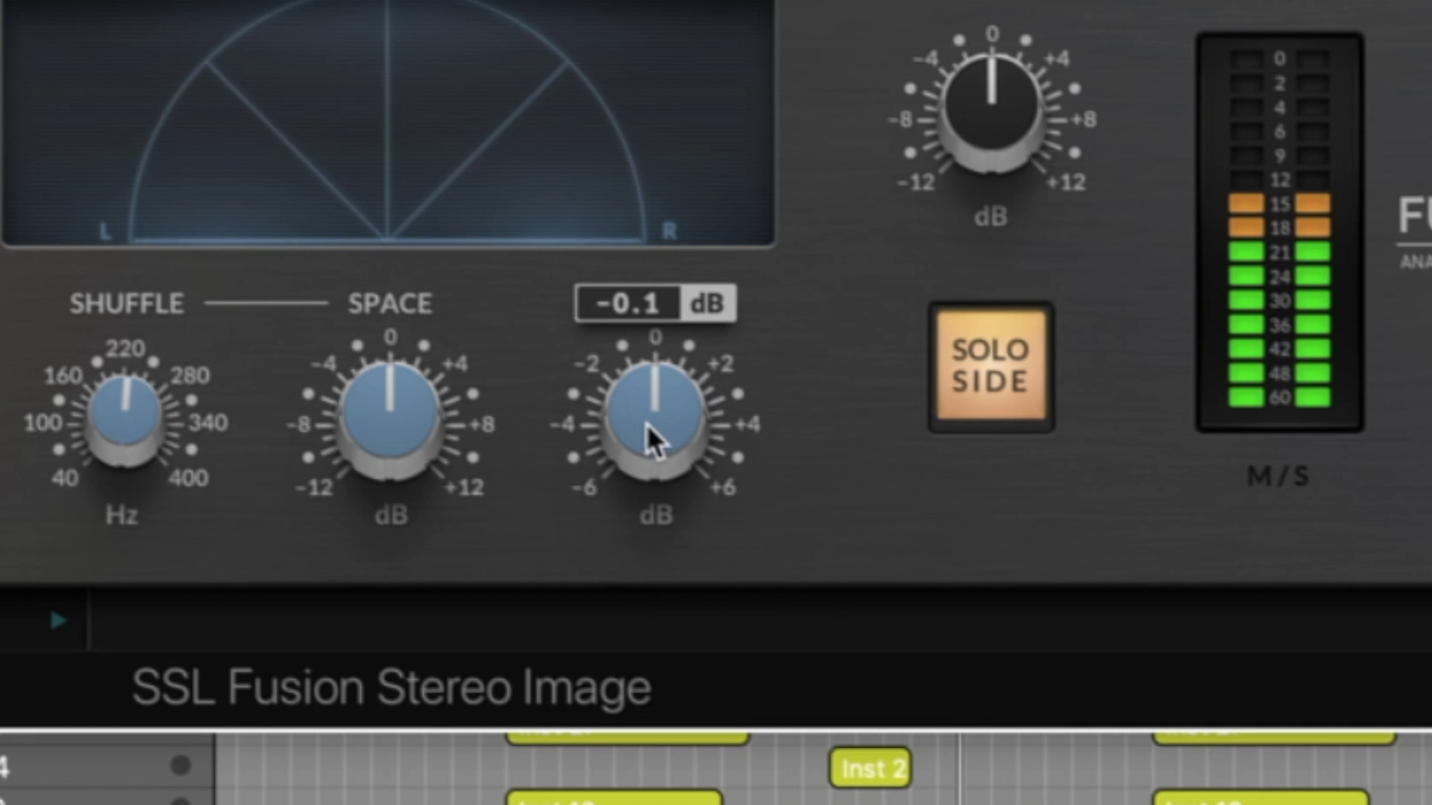
left_click_drag(647, 423, 716, 490)
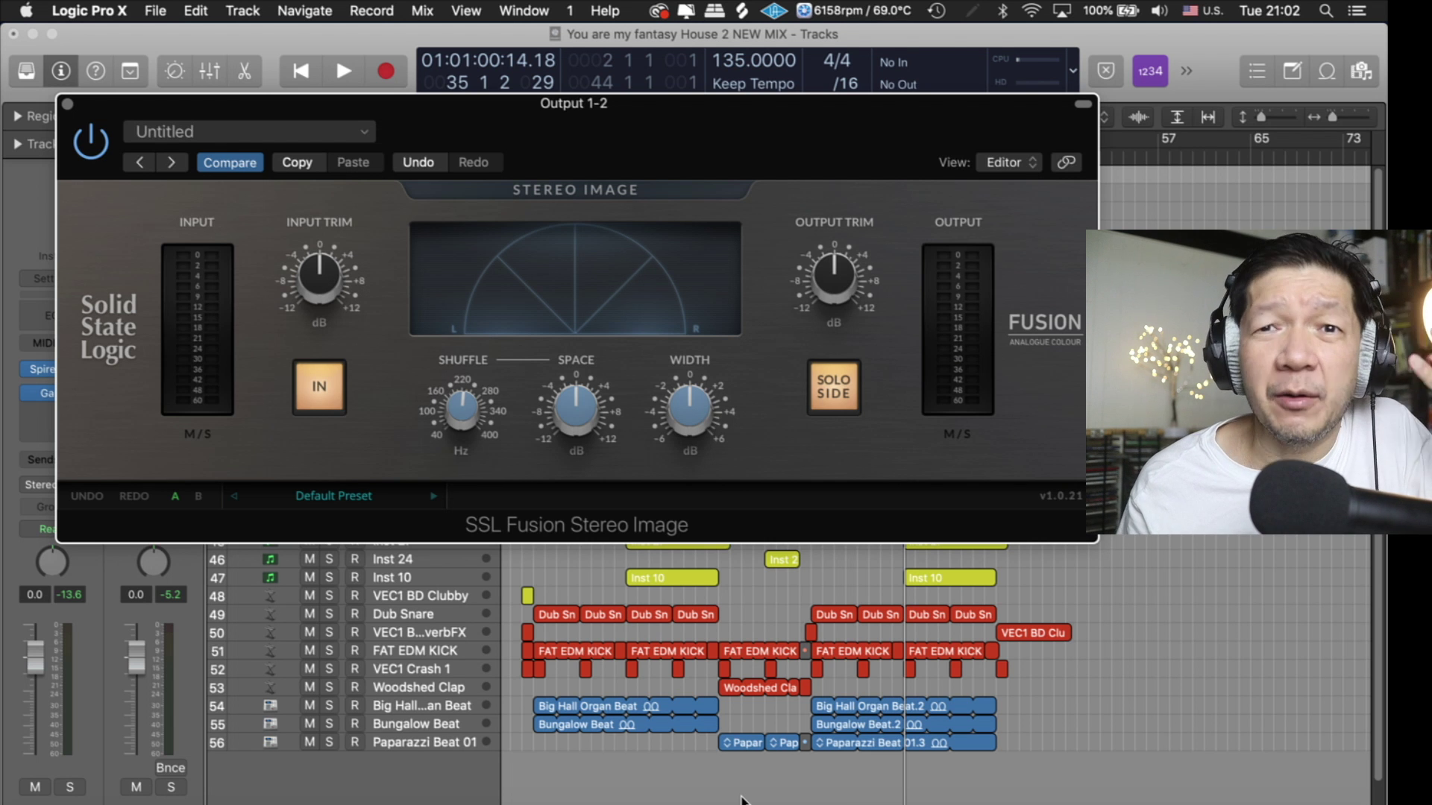
left_click(823, 394)
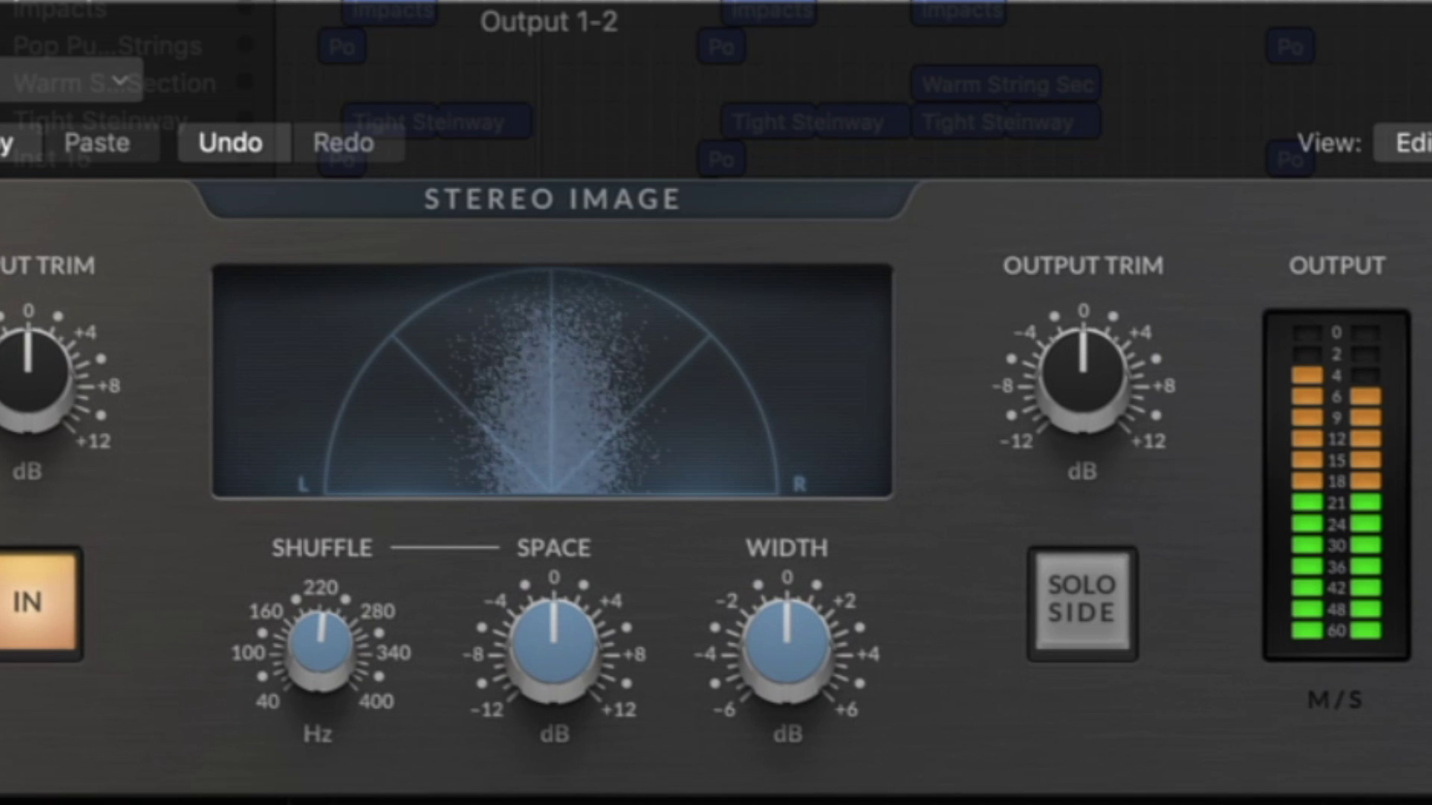
- Raise Space to 12.0 dB and Shuffle to 398.2 Hz during playback, and compare the result with the effect bypassed
left_click_drag(552, 636, 552, 634)
left_click_drag(552, 634, 780, 546)
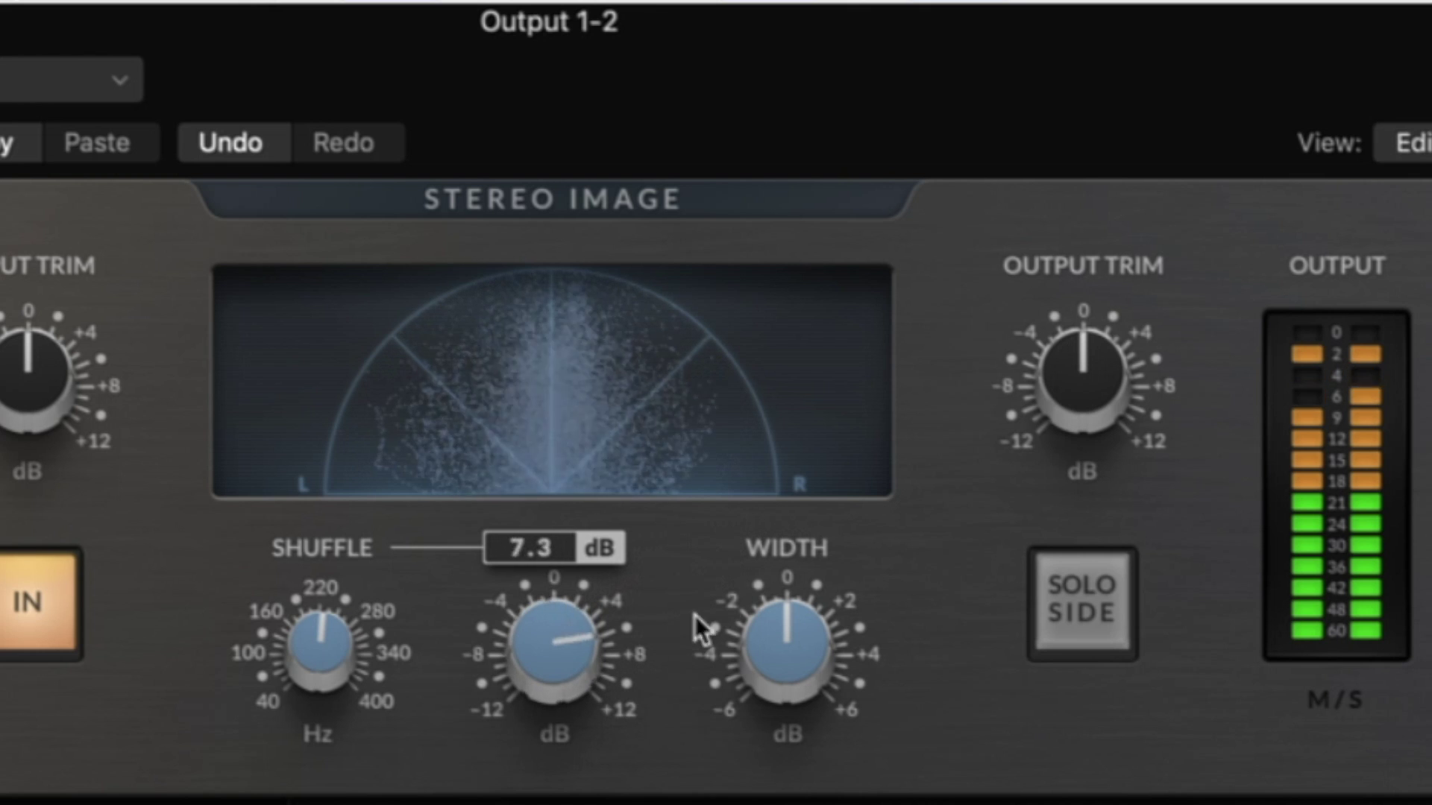
left_click_drag(326, 658, 373, 624)
left_click_drag(553, 630, 505, 804)
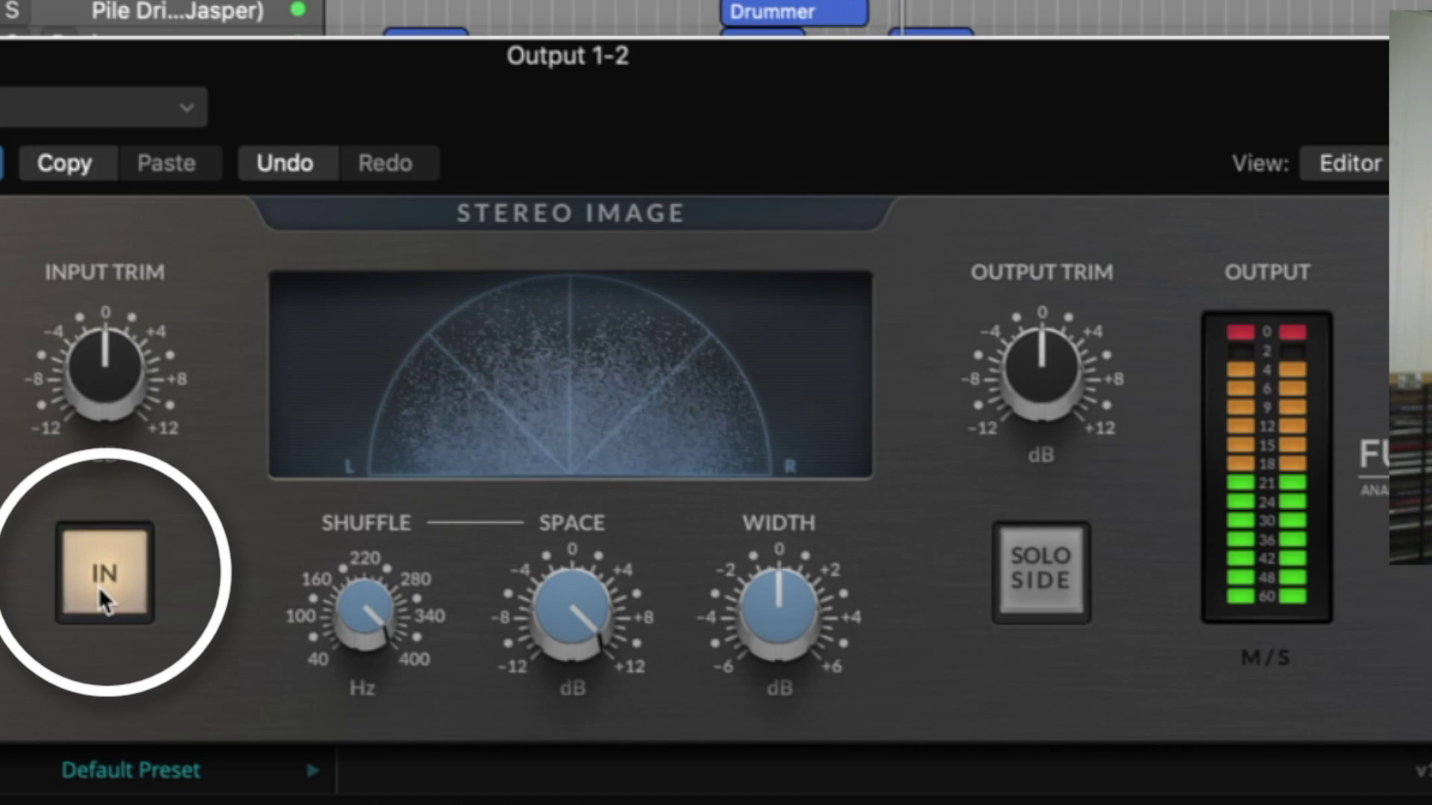
left_click(100, 587)
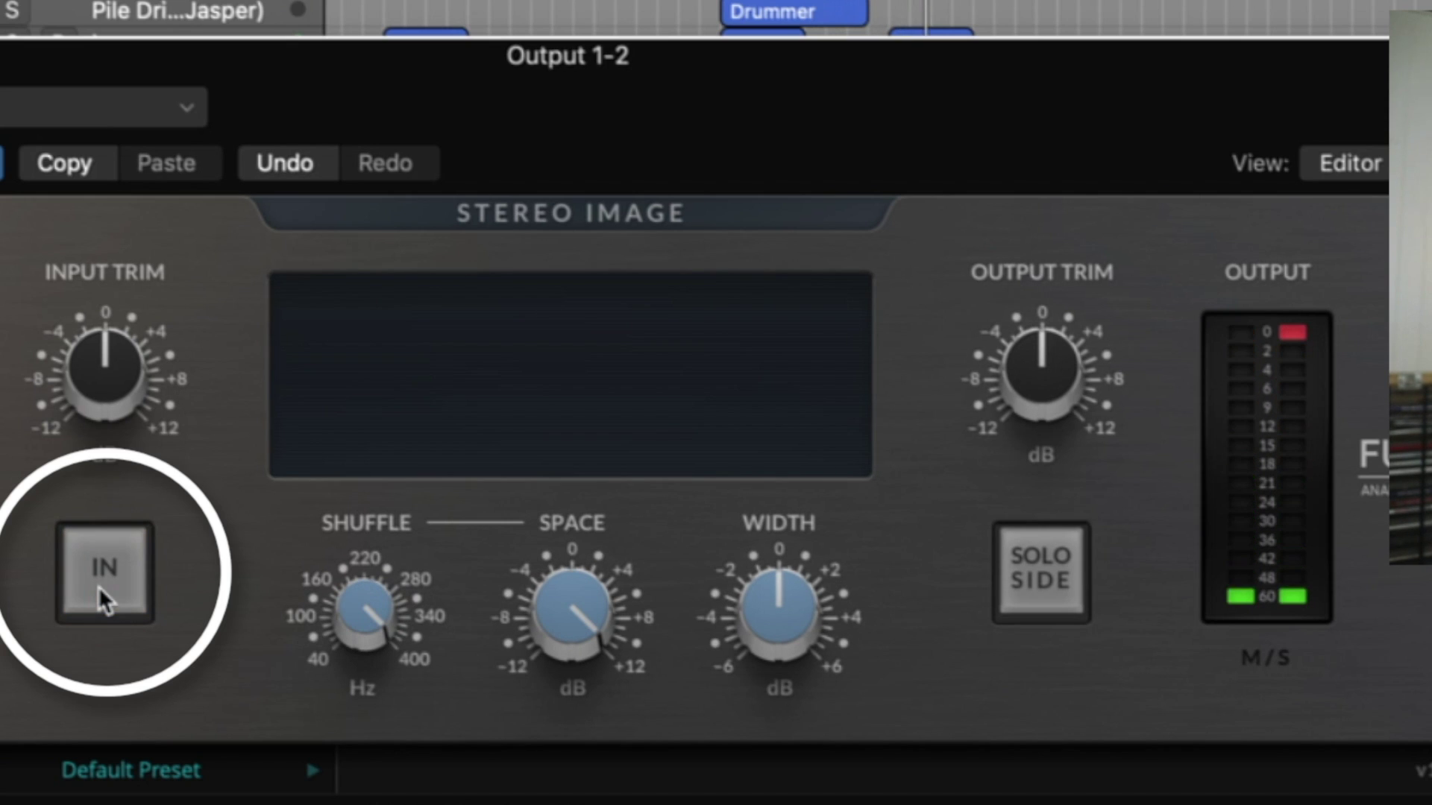
left_click(100, 587)
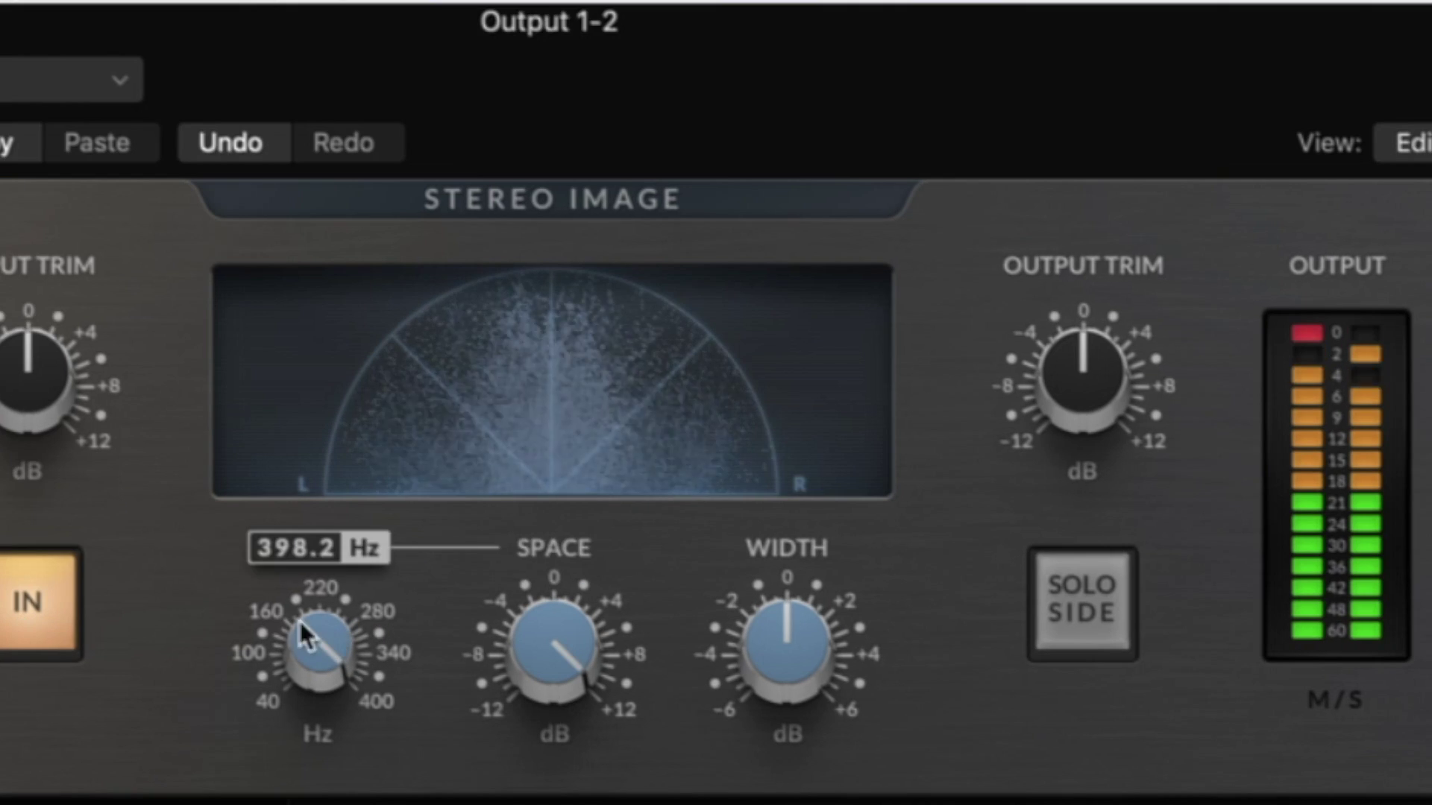
- Lower Shuffle to between 100 and 160 Hz and bypass the Stereo Image effect
left_click_drag(351, 593, 308, 804)
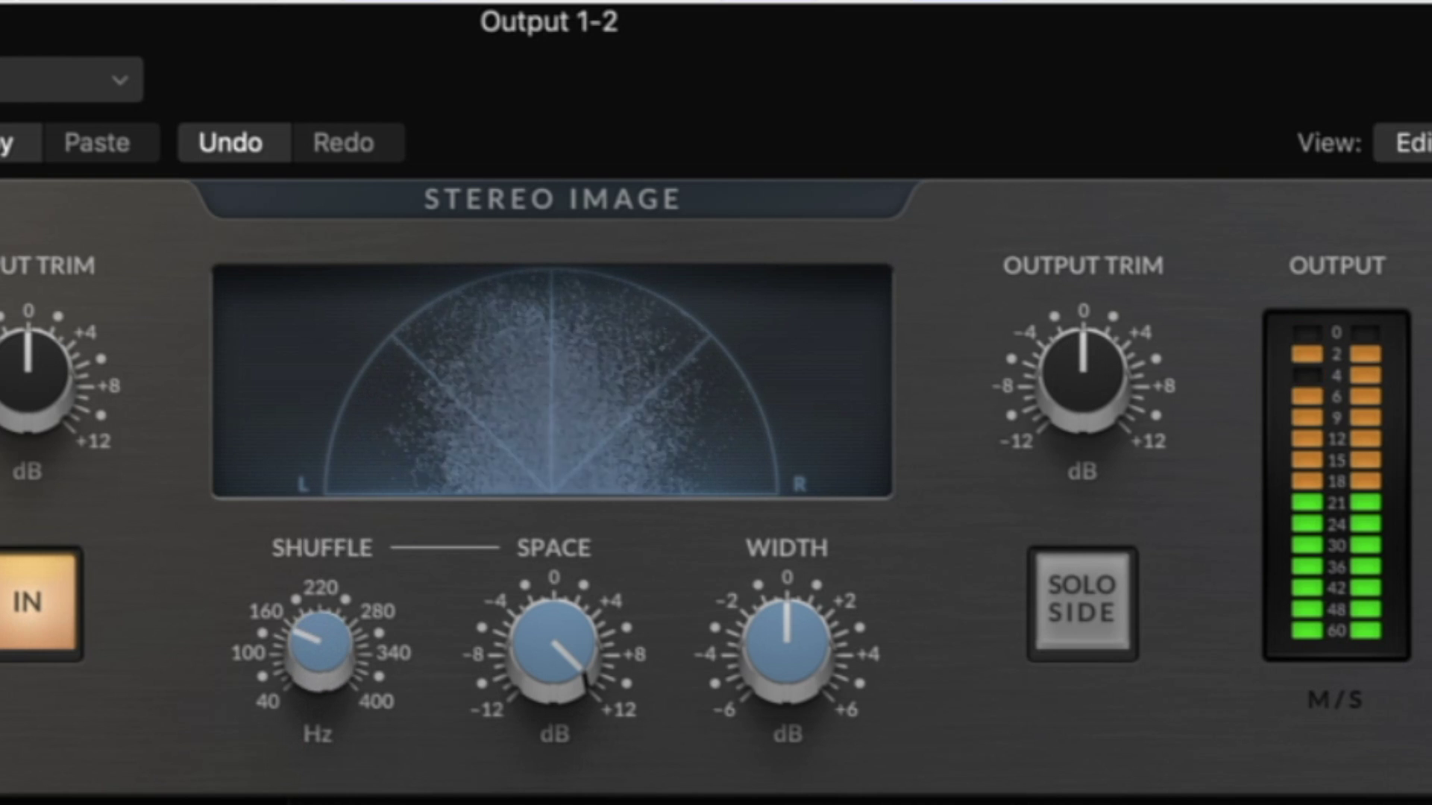
left_click(47, 615)
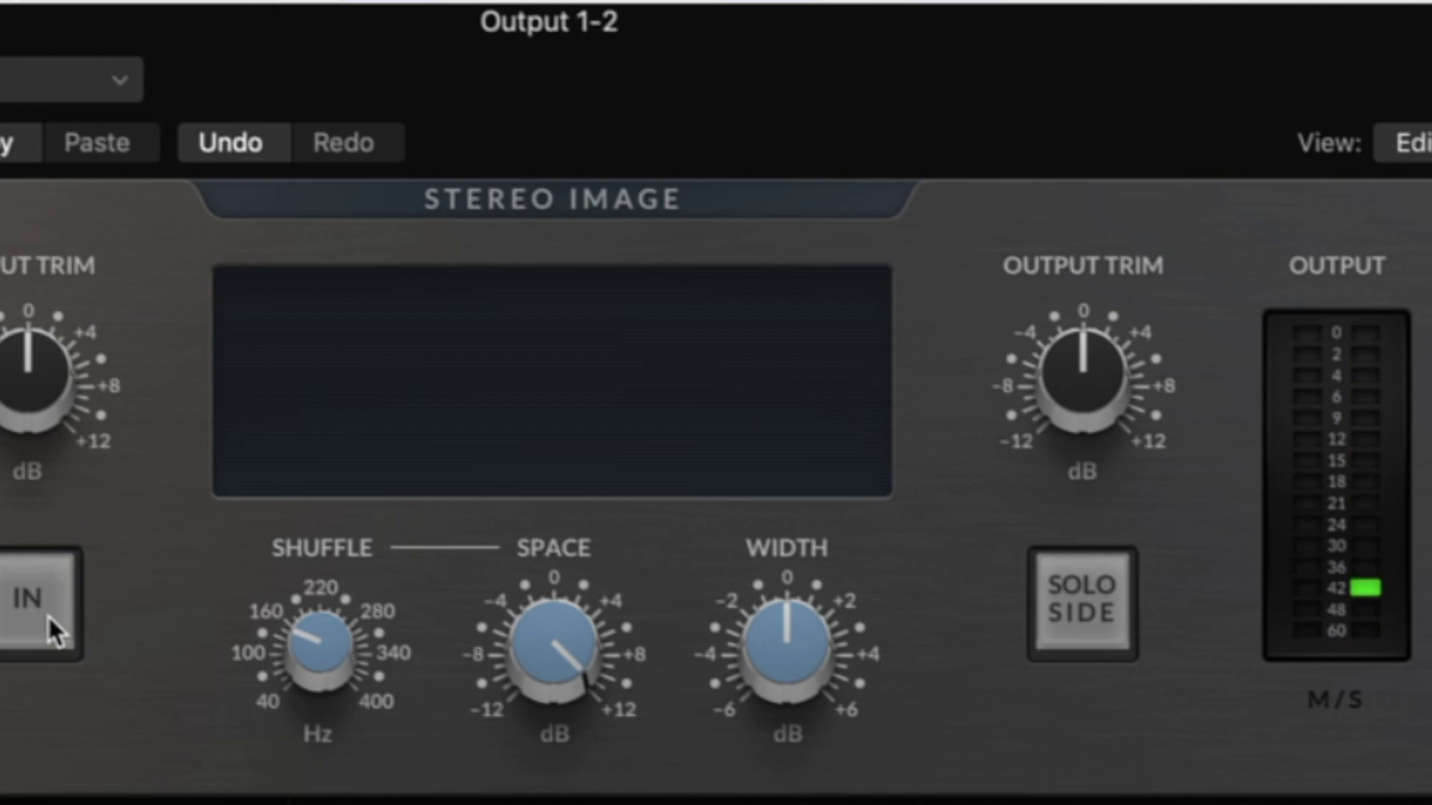
mouse_move(564, 664)
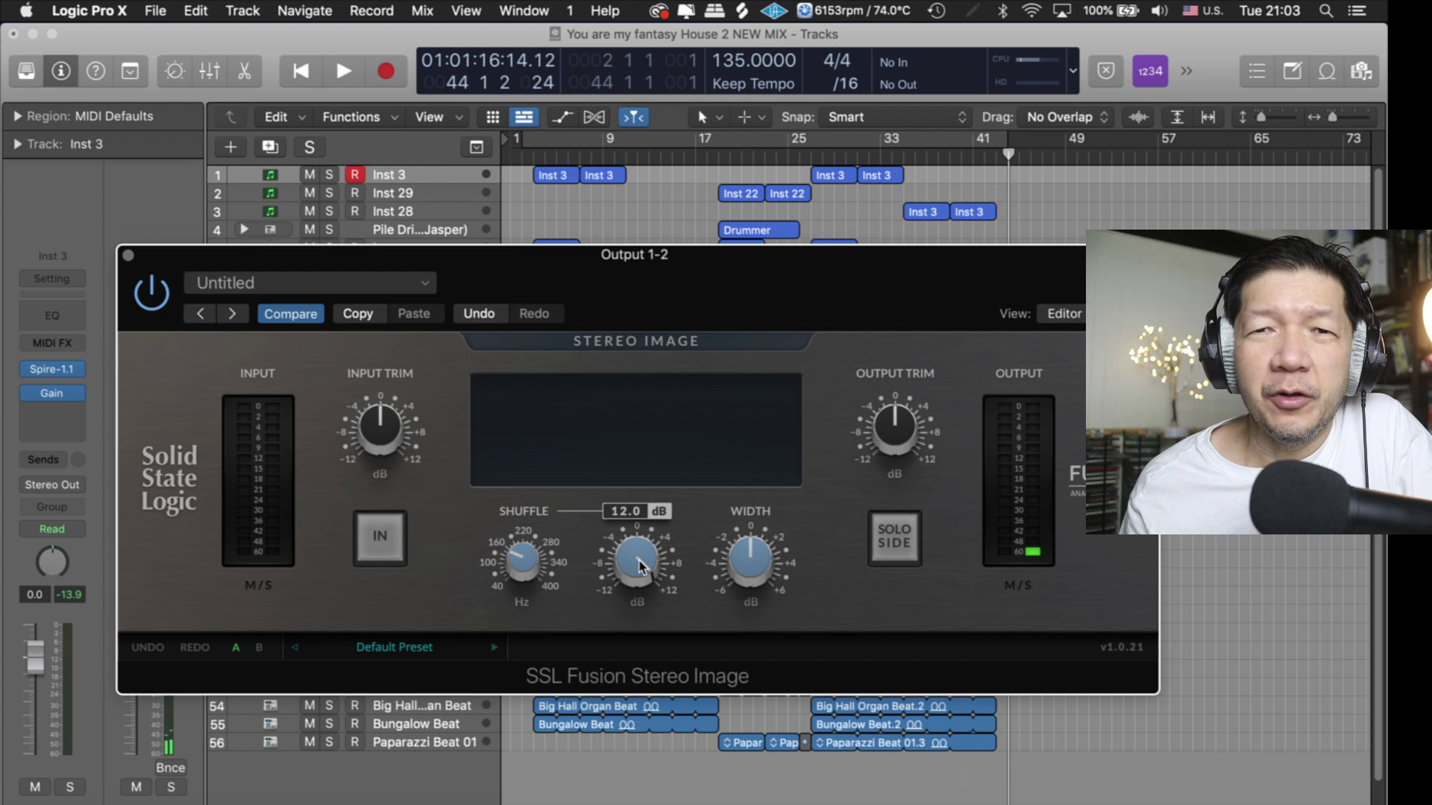